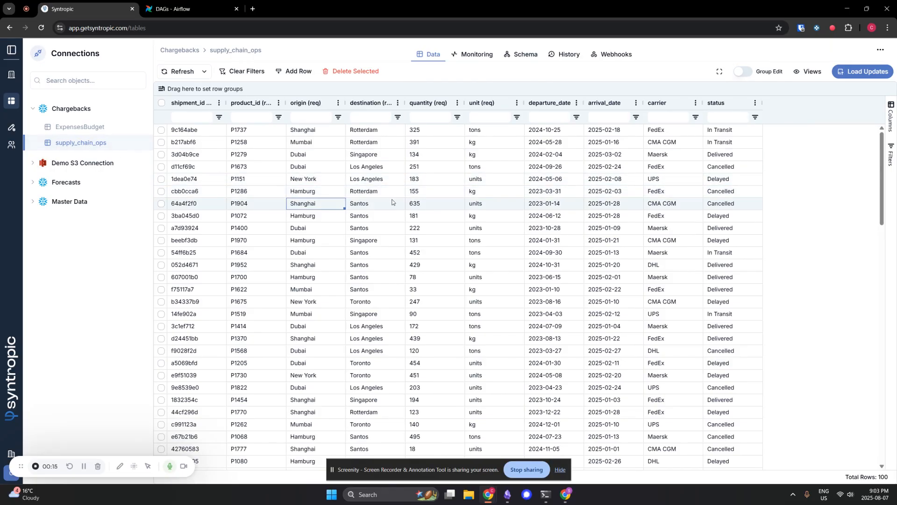
key(Up)
key(Right)
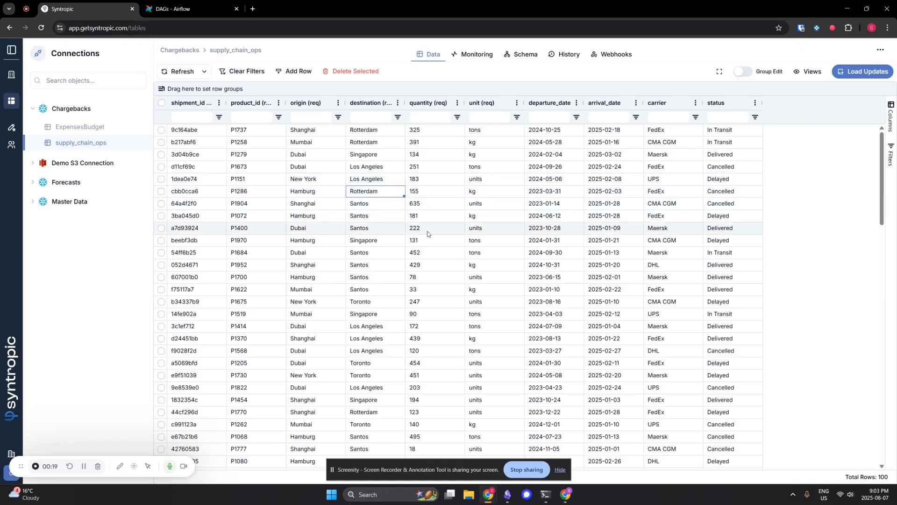
- Start a new webhook for the supply_chain_ops table, named "airflow - demo" with the description "this is a dag."
click(618, 55)
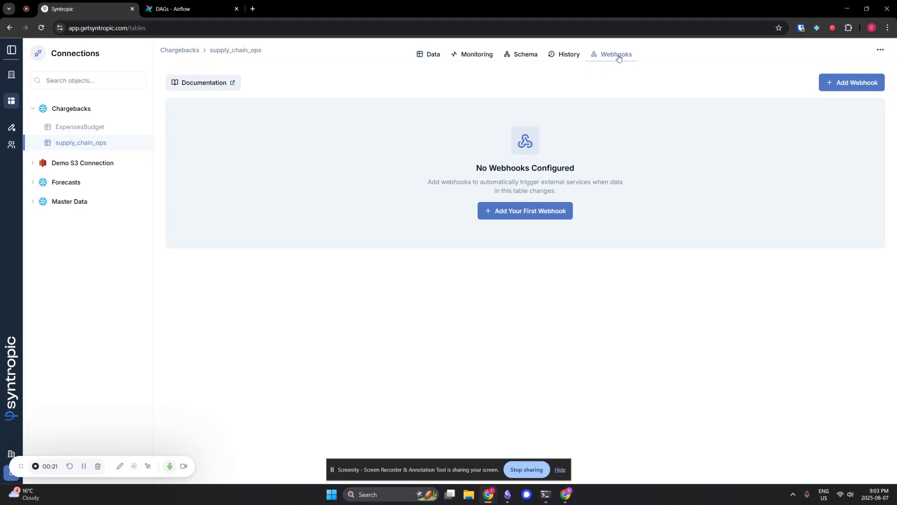
click(527, 215)
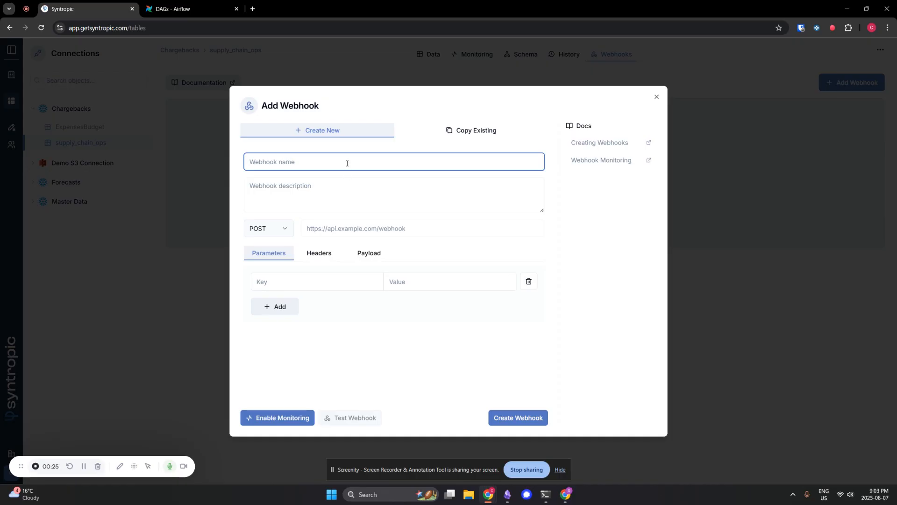
text(airflow - demo)
key(Tab)
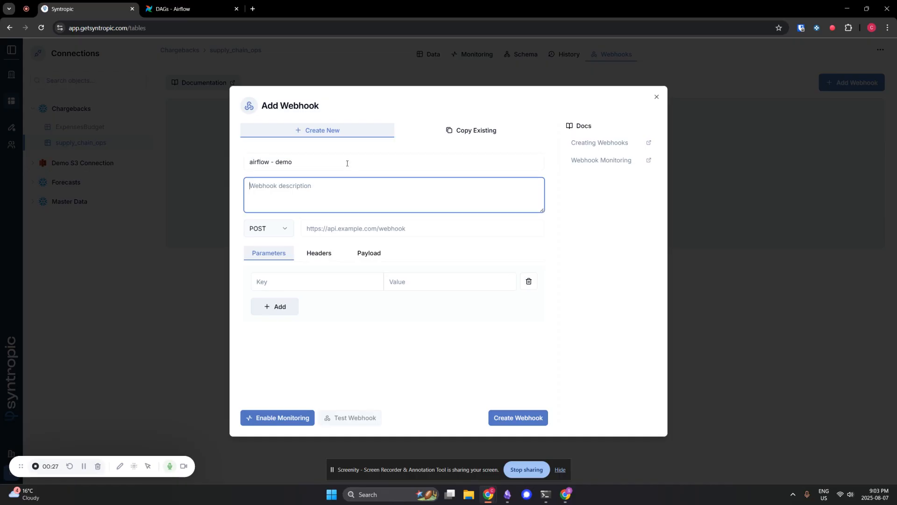
text(this is a dag.)
key(Tab)
key(Tab)
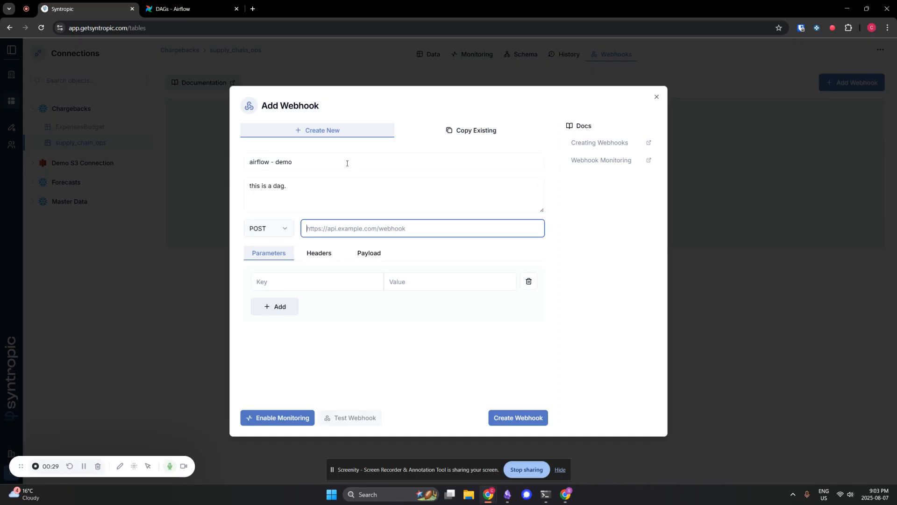
click(507, 494)
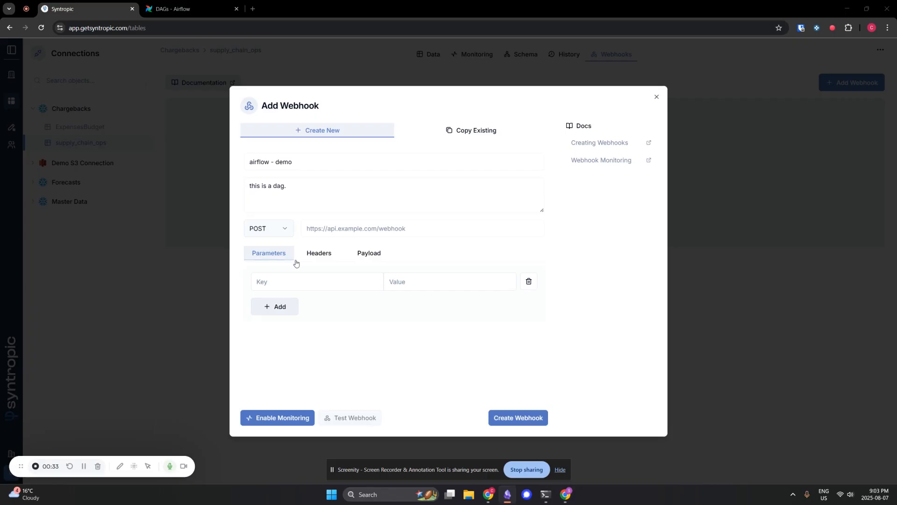
click(374, 229)
text(http://40.177.241.143:8080/api/v1/dags/load_operations_cube/dagRuns)
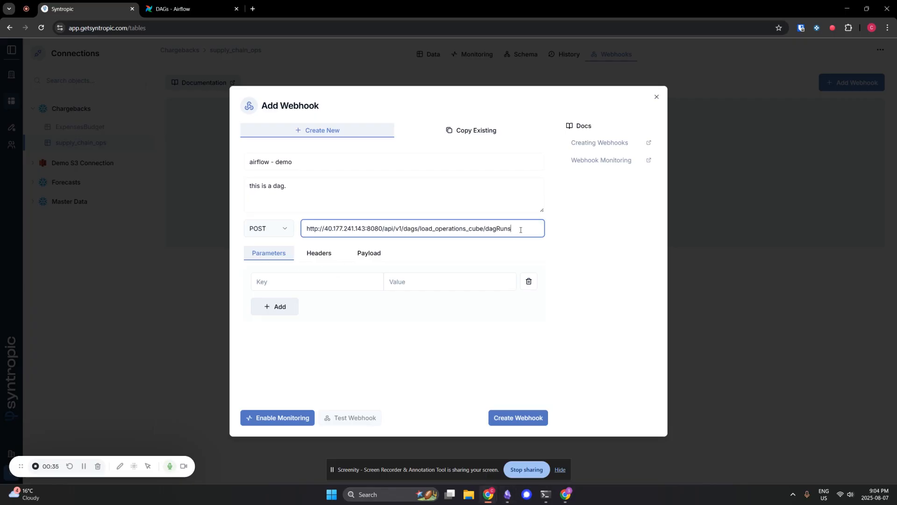
drag(518, 230, 305, 229)
click(341, 229)
drag(385, 229, 302, 233)
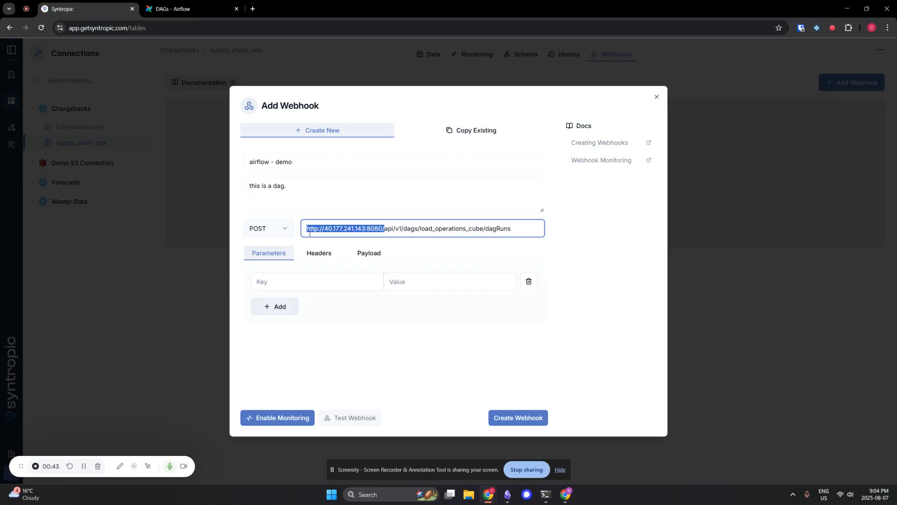
double_click(452, 228)
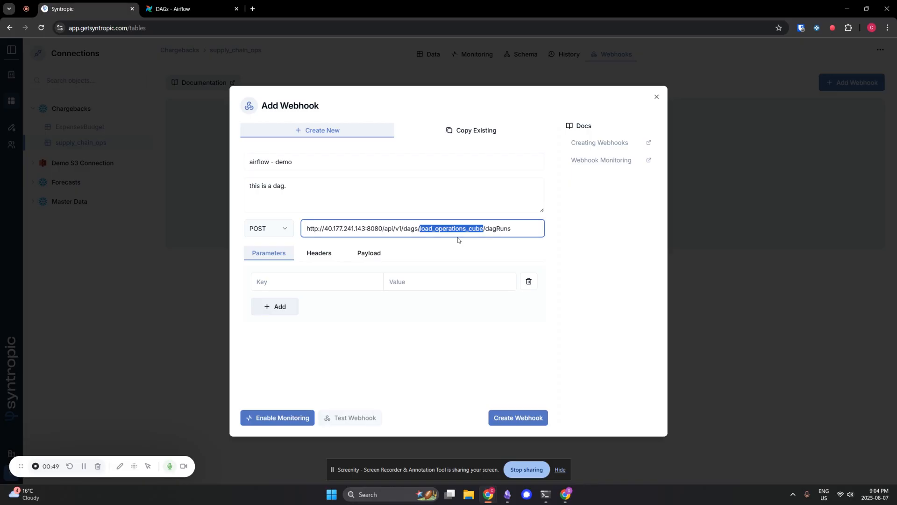
click(350, 272)
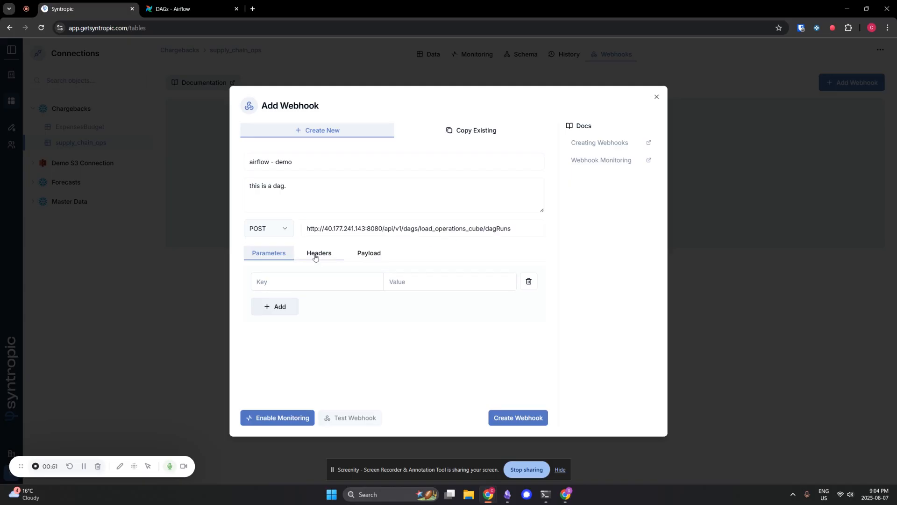
- Add an Authorization request header with a value that starts with Basic followed by a space
click(315, 257)
click(332, 283)
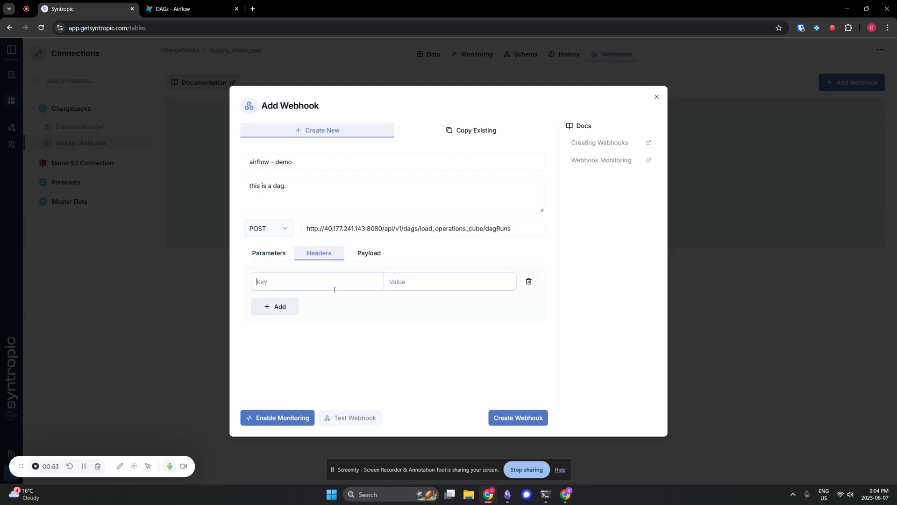
text(Authorization)
key(Tab)
text(Basic)
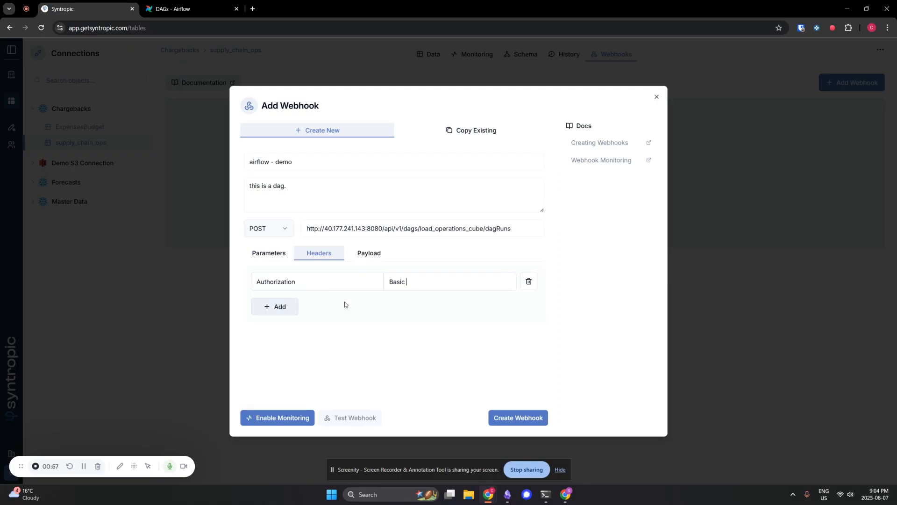
- Copy the Base64-encoded Airflow credentials from the terminal and append them to the Authorization header's value
click(551, 498)
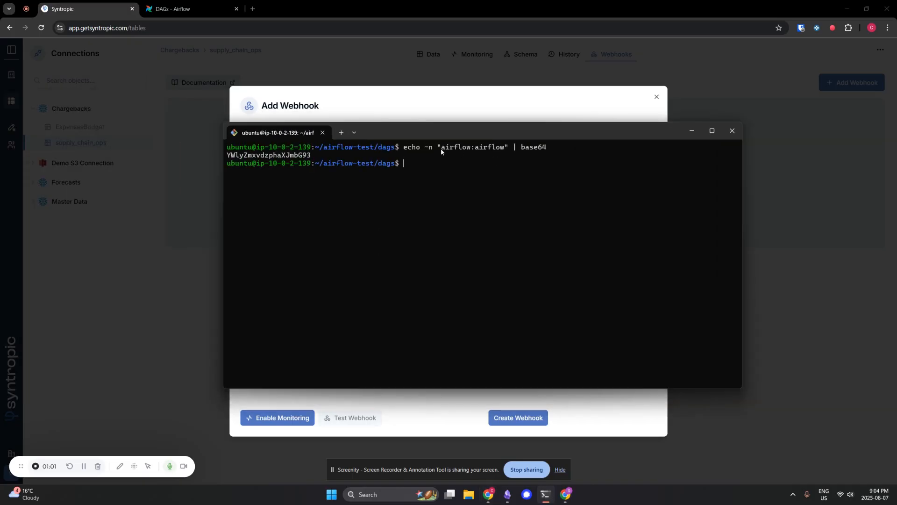
drag(441, 147, 506, 150)
drag(402, 147, 564, 148)
drag(309, 158, 225, 156)
key(ctrl+c)
drag(428, 131, 0, 140)
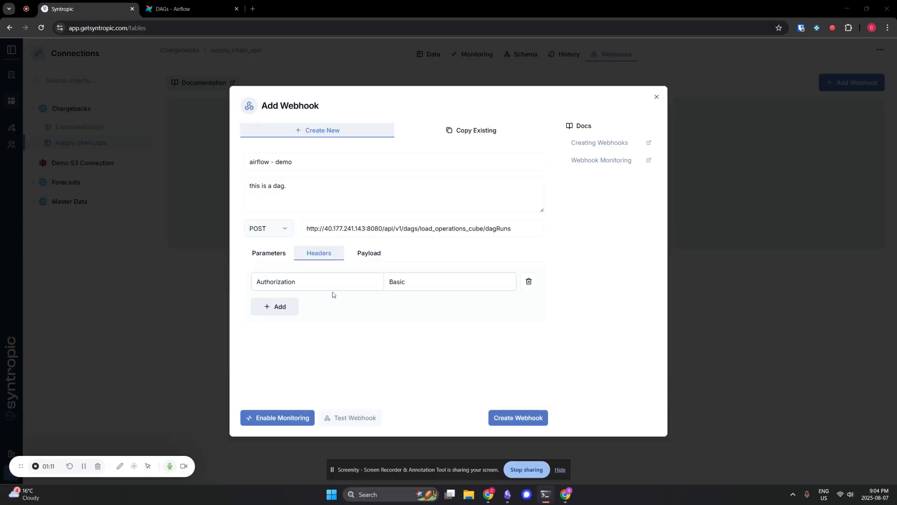
click(432, 282)
key(ctrl+v)
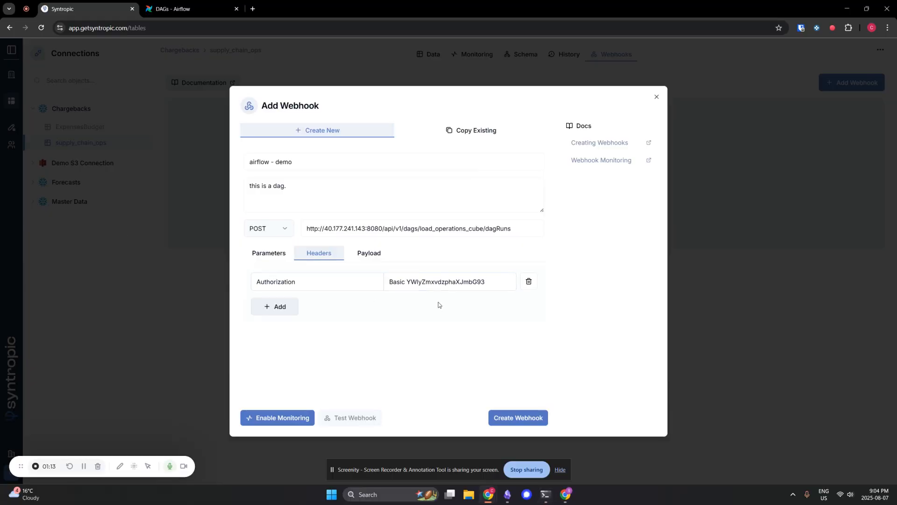
- Add a second request header, Content-Type, with the value application/json
click(297, 306)
click(430, 302)
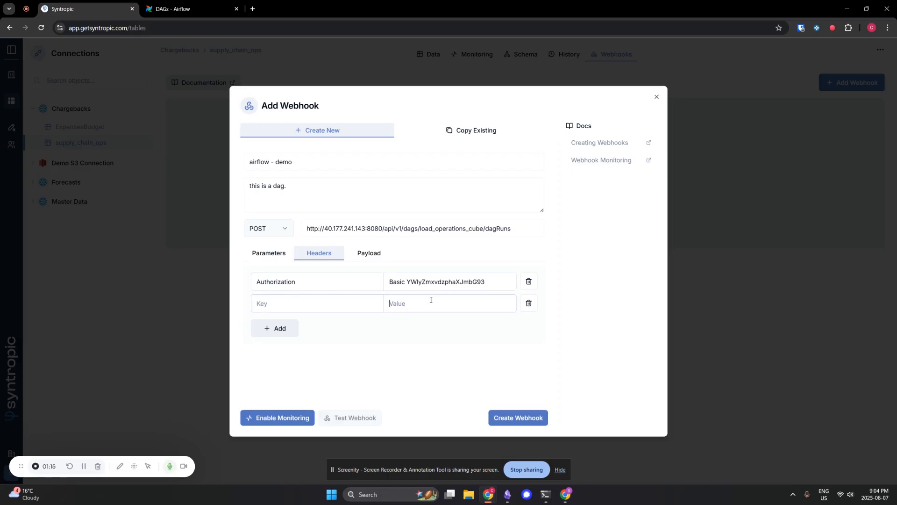
click(306, 303)
text(Content-Type)
key(Tab)
text(application/json)
- Display the webhook's payload, open the webhook monitoring setup and generate a webhook token for it
click(371, 256)
click(342, 313)
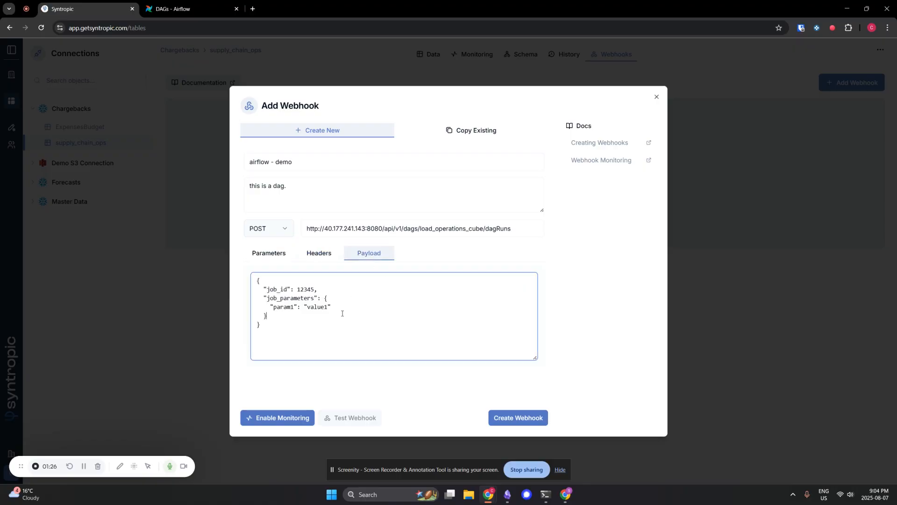
click(288, 418)
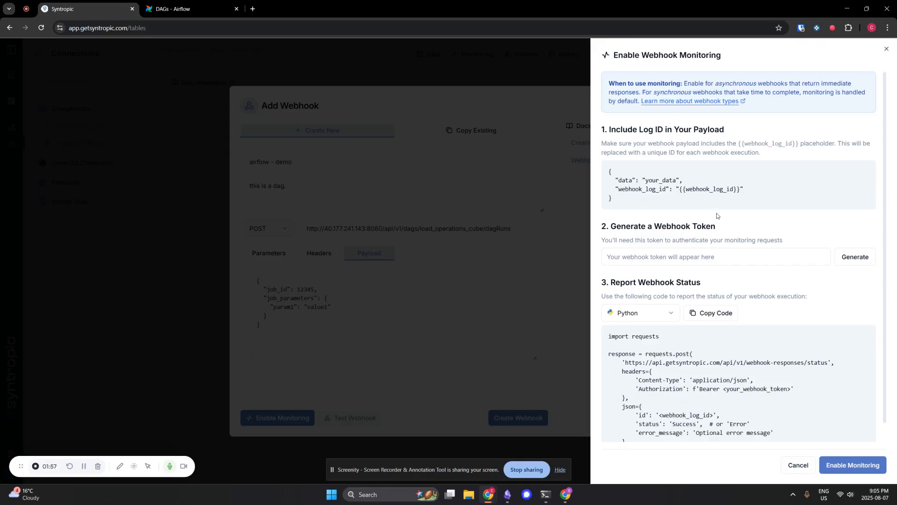
drag(779, 110, 605, 84)
click(607, 83)
scroll(658, 204, down, 1)
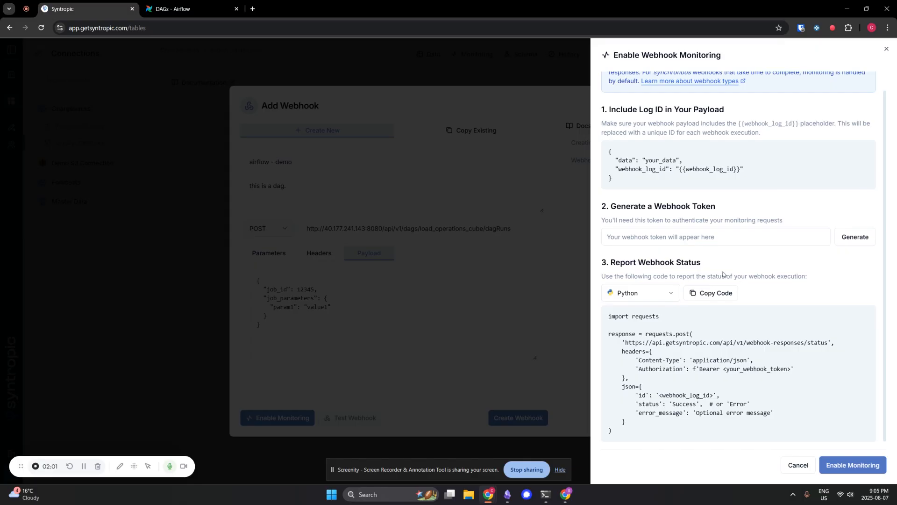
click(697, 238)
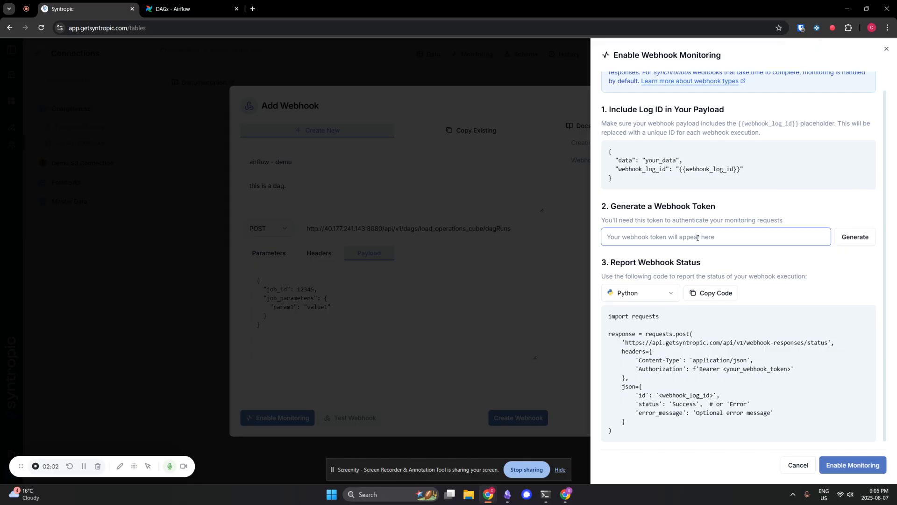
click(855, 237)
double_click(701, 237)
drag(701, 237, 655, 242)
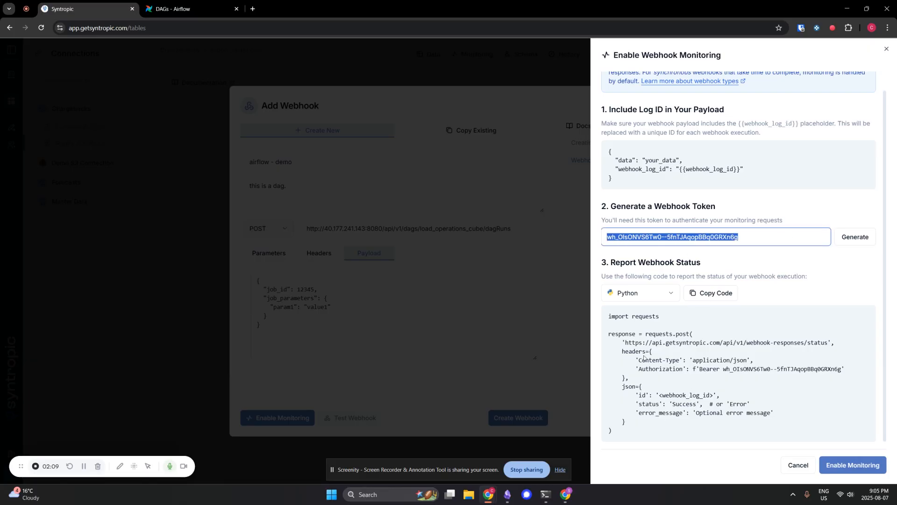
- Review the URL, headers and JSON fields of the Python status-report code, and enable monitoring for the webhook
drag(620, 343, 826, 345)
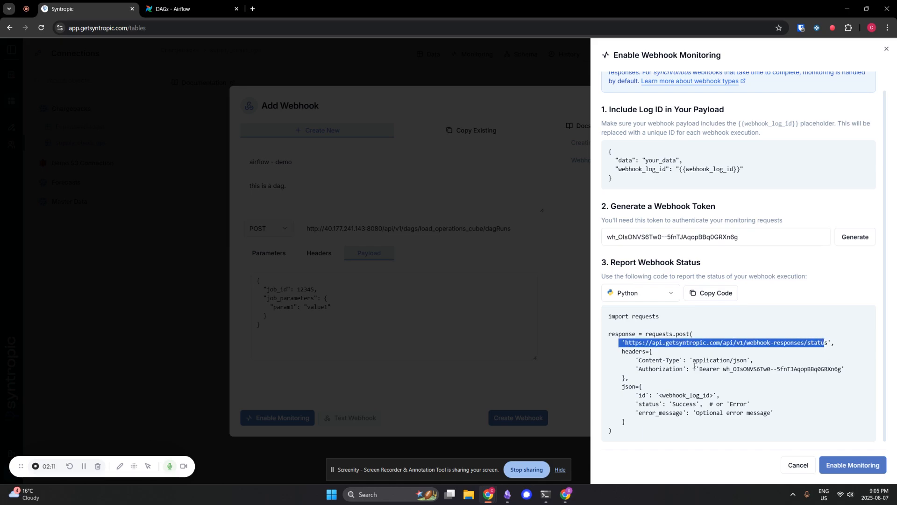
drag(620, 351, 624, 376)
drag(700, 370, 727, 369)
click(698, 343)
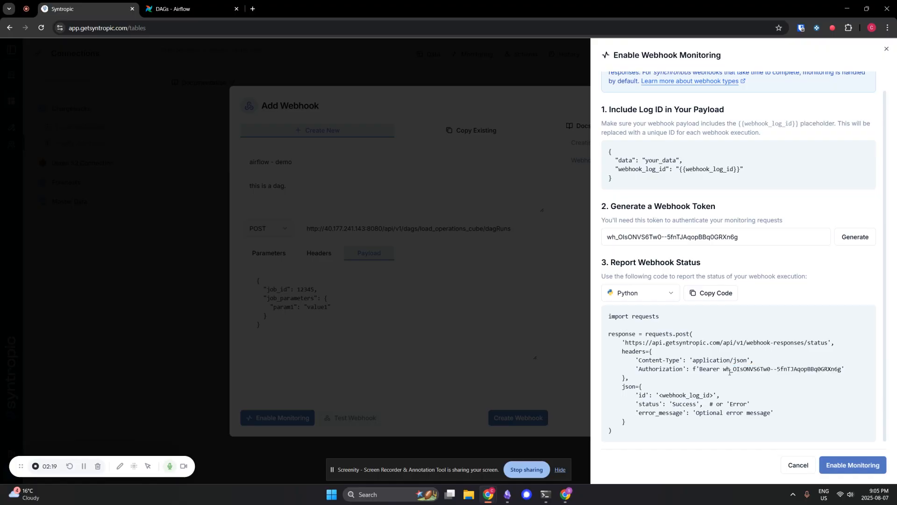
drag(635, 396, 691, 413)
click(688, 423)
drag(635, 413, 716, 395)
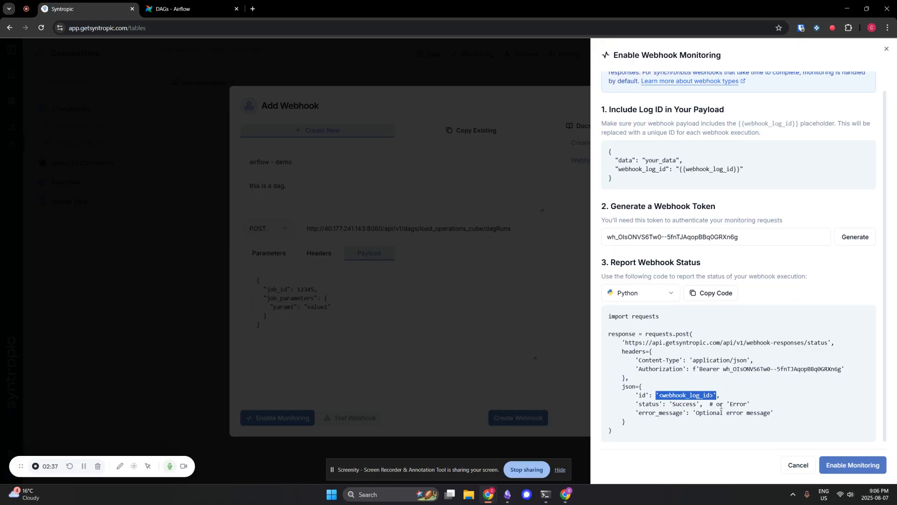
click(837, 465)
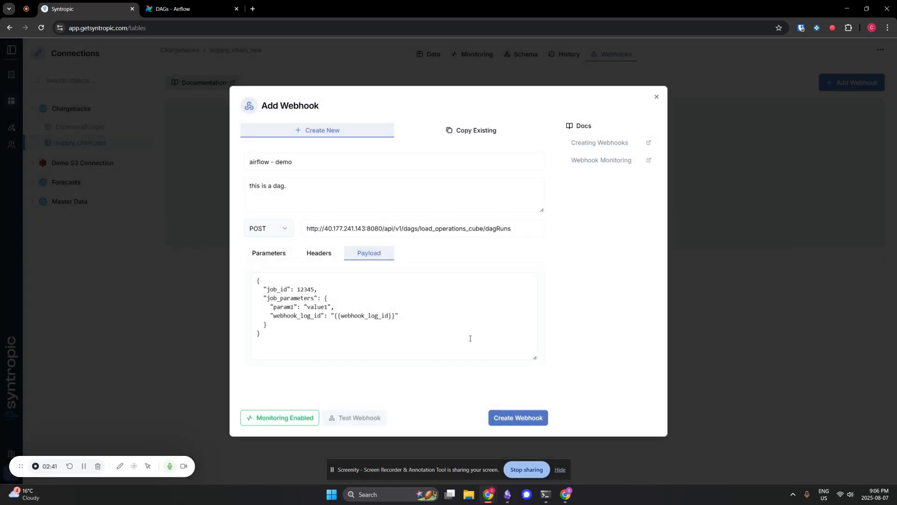
- Examine the webhook_log_id key and its {{webhook_log_id}} placeholder in the payload
click(463, 336)
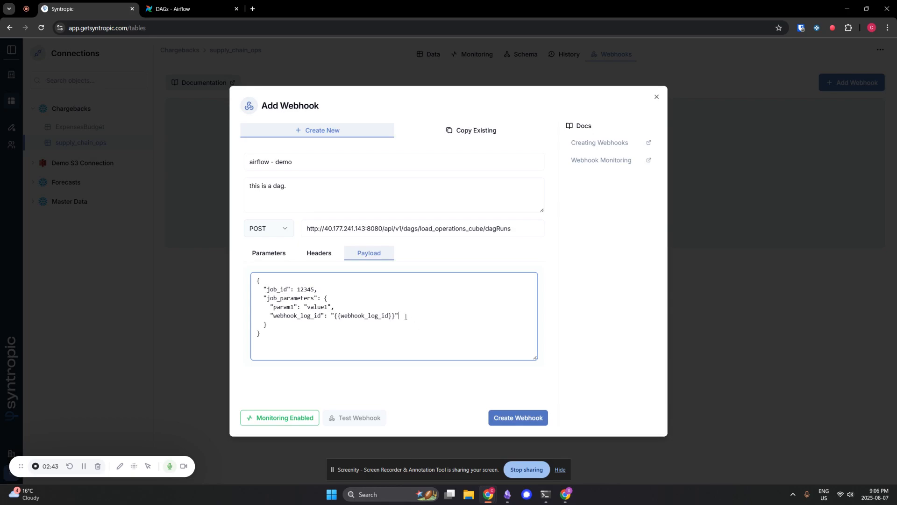
drag(406, 317, 271, 317)
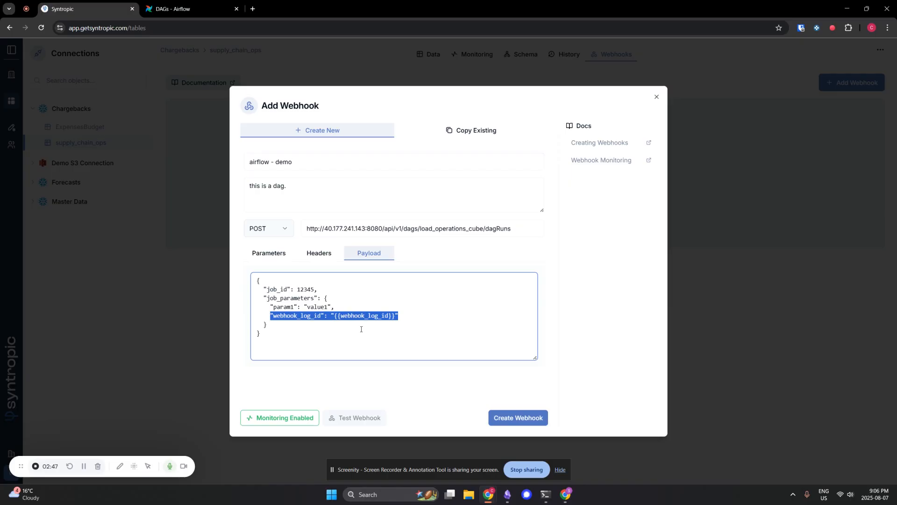
double_click(311, 317)
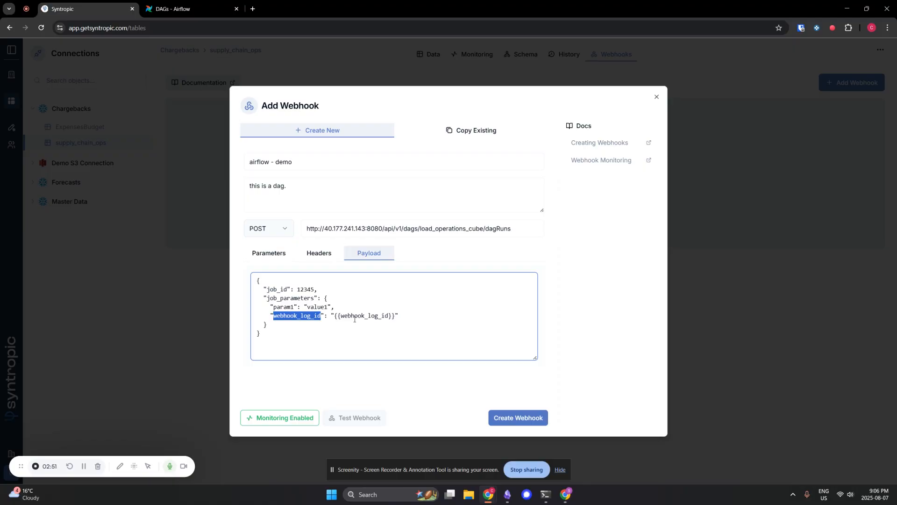
double_click(373, 317)
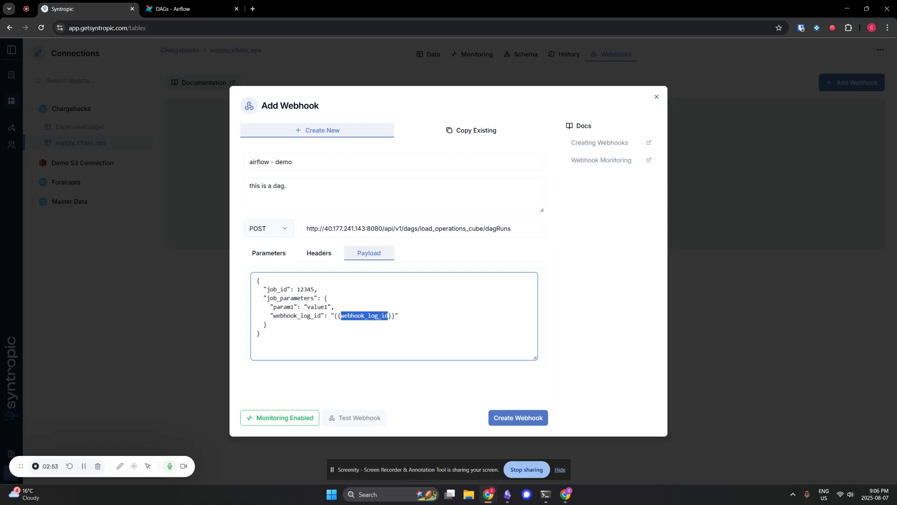
click(381, 317)
drag(396, 316, 335, 316)
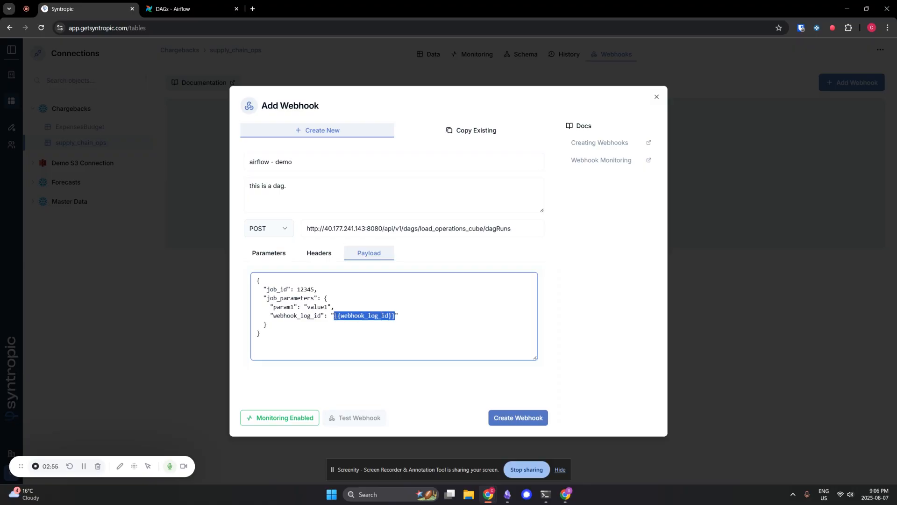
click(363, 337)
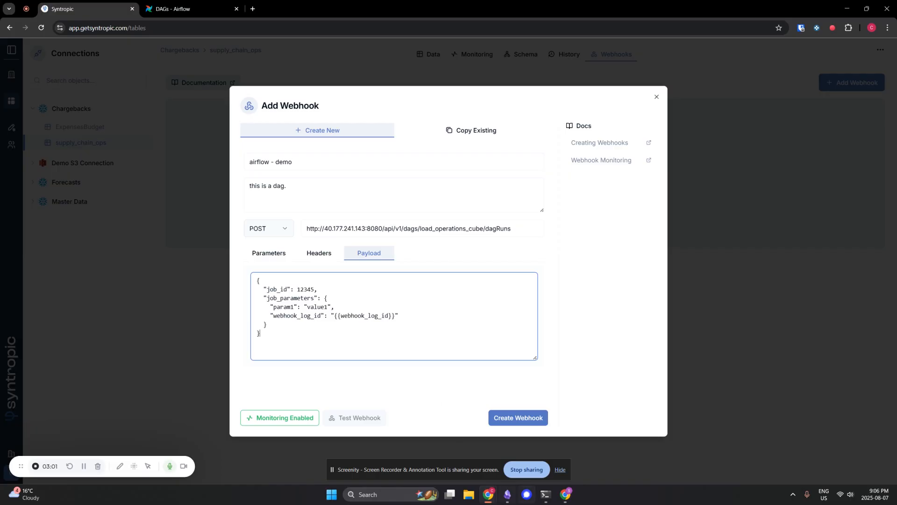
- Replace the whole payload with a JSON "conf" object containing "webhook_log_id": "{{webhook_log_id}}"
click(508, 494)
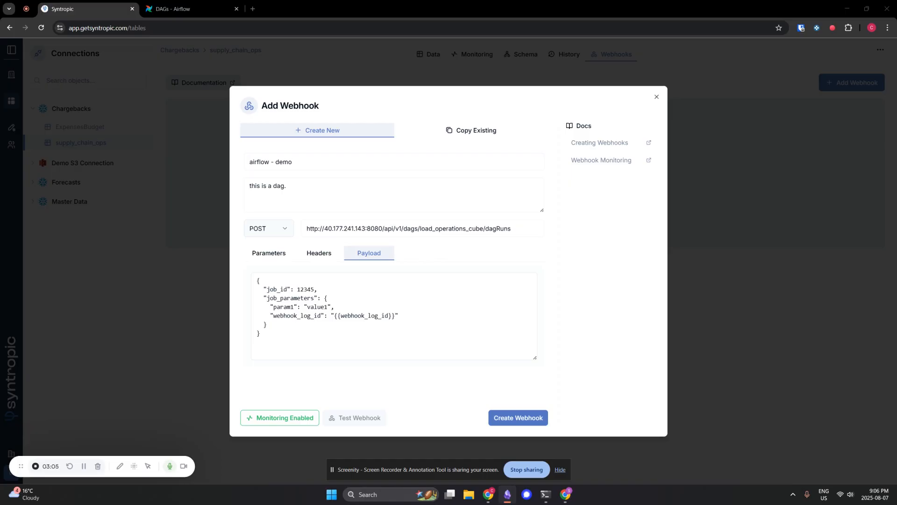
click(380, 309)
key(ctrl+a)
key(ctrl+v)
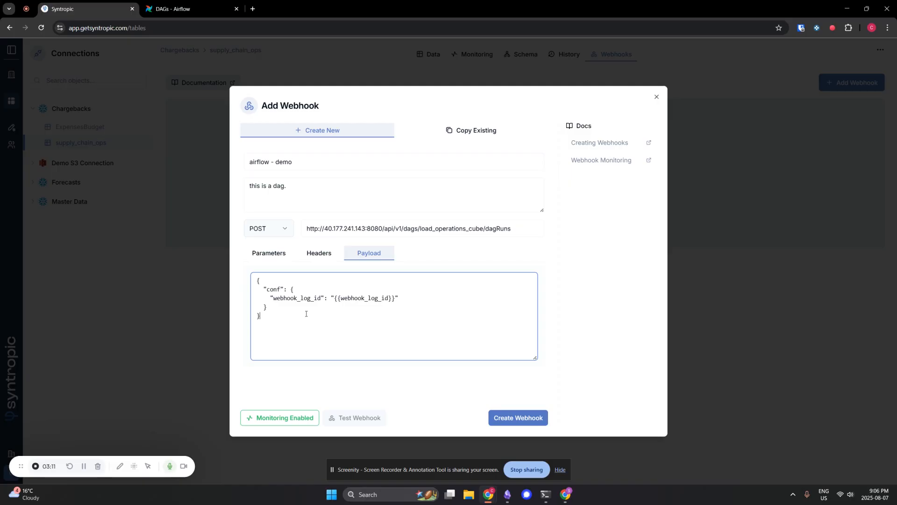
double_click(283, 297)
drag(328, 298, 409, 299)
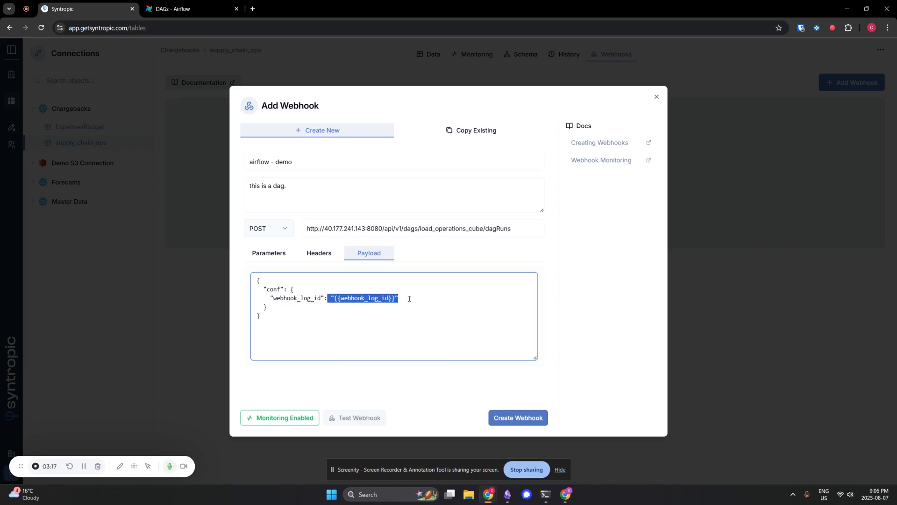
click(404, 299)
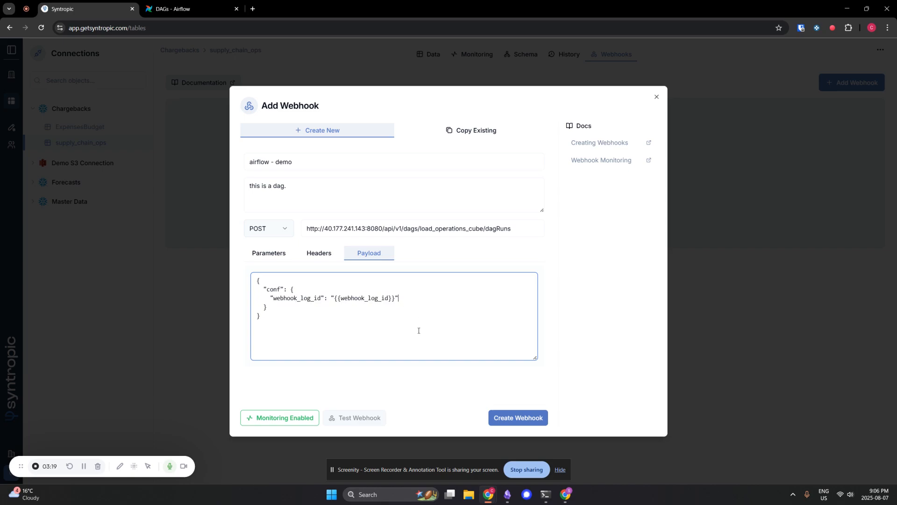
- Create the configured webhook and switch to the Airflow DAGs page
click(518, 417)
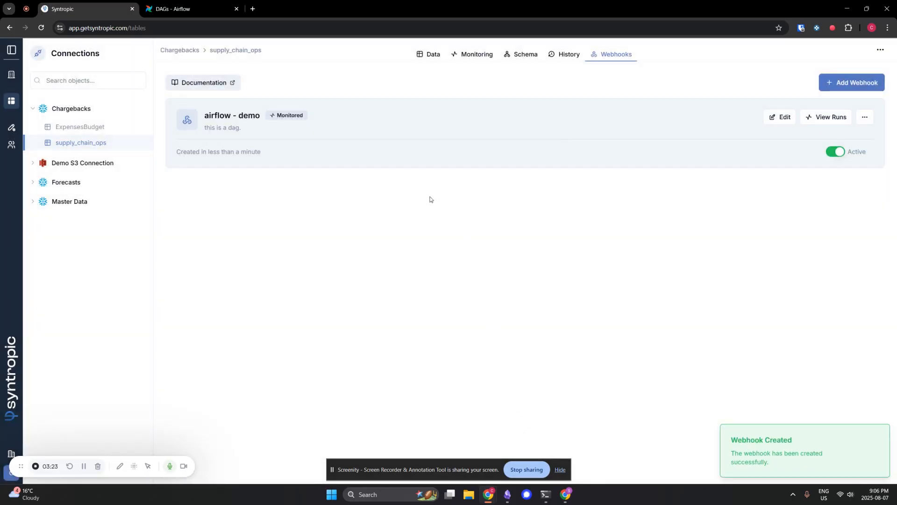
click(169, 7)
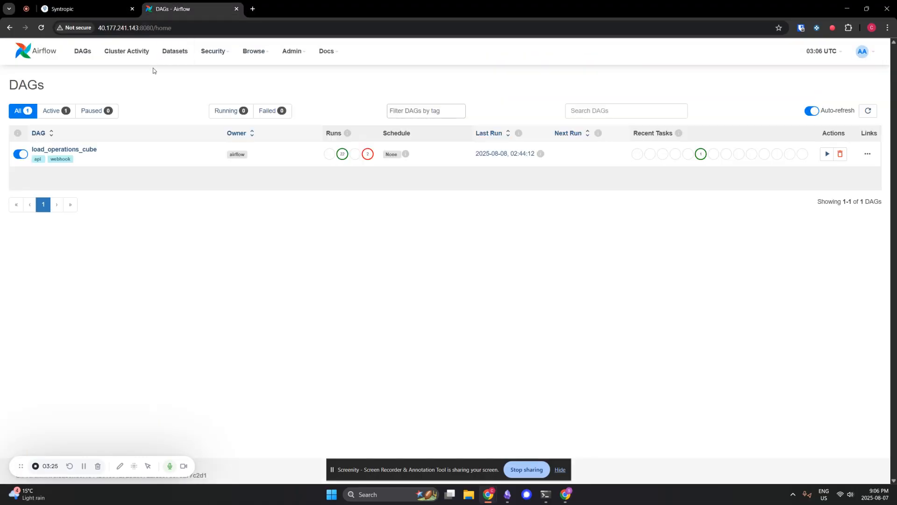
- Open the load_operations_cube DAG and examine the send_status_update task in its graph
click(77, 149)
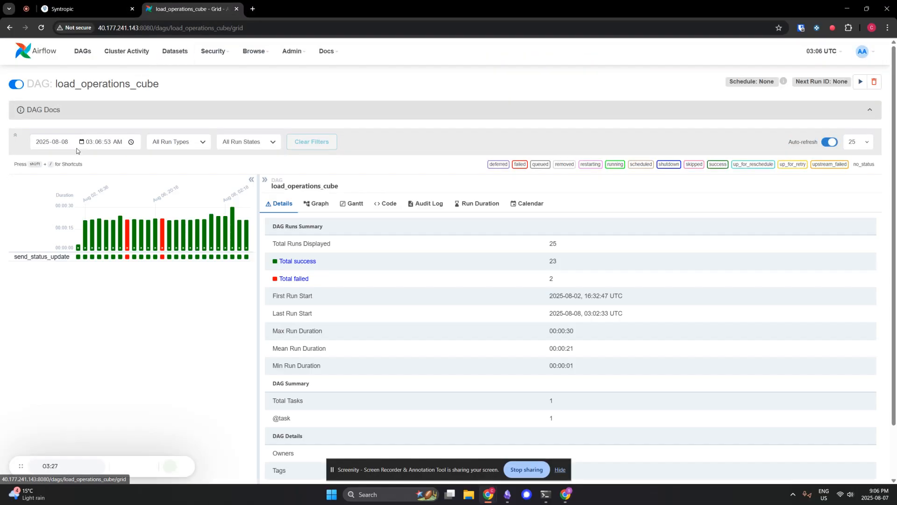
click(320, 204)
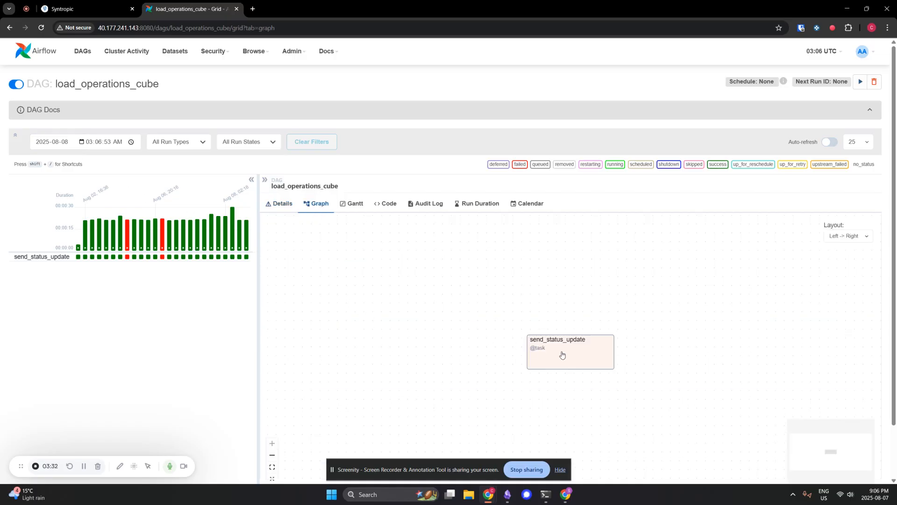
drag(562, 354, 551, 339)
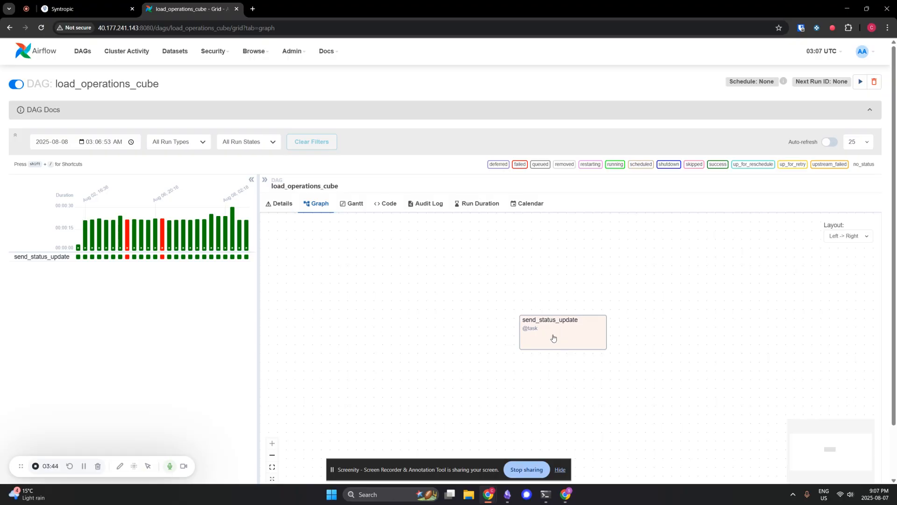
- Display the DAG's code and examine the webhook_log_id parameter defined in params
click(389, 209)
scroll(476, 196, down, 2)
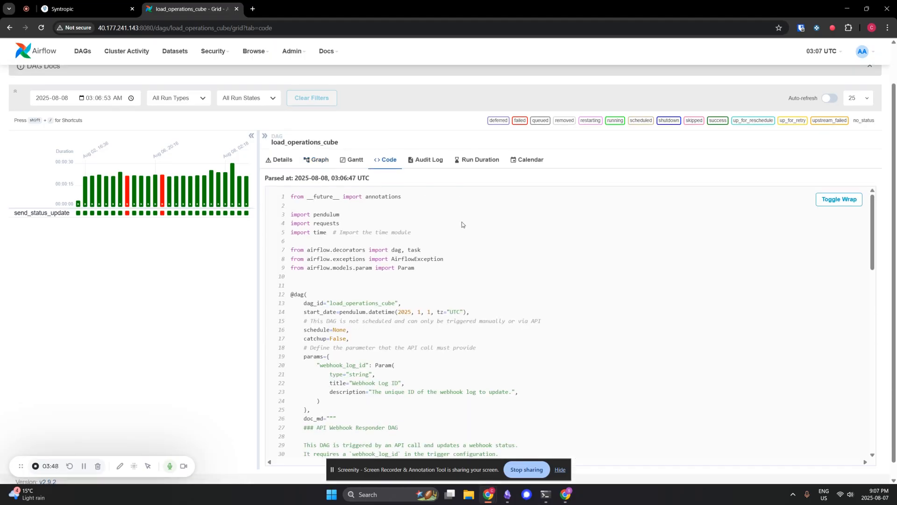
drag(304, 312, 321, 357)
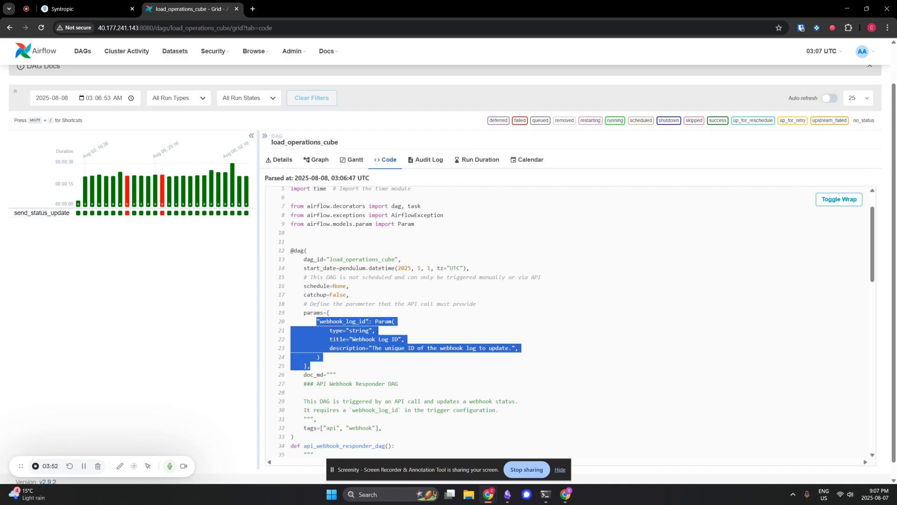
click(364, 340)
scroll(364, 341, down, 2)
scroll(364, 340, down, 8)
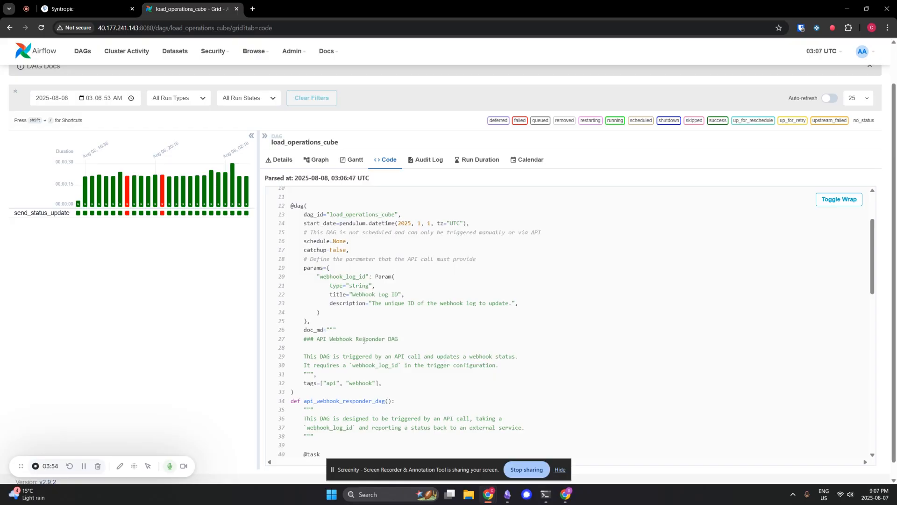
- Examine the Syntropic API URL, API token and request headers defined in the send_status_update task code
scroll(364, 341, down, 6)
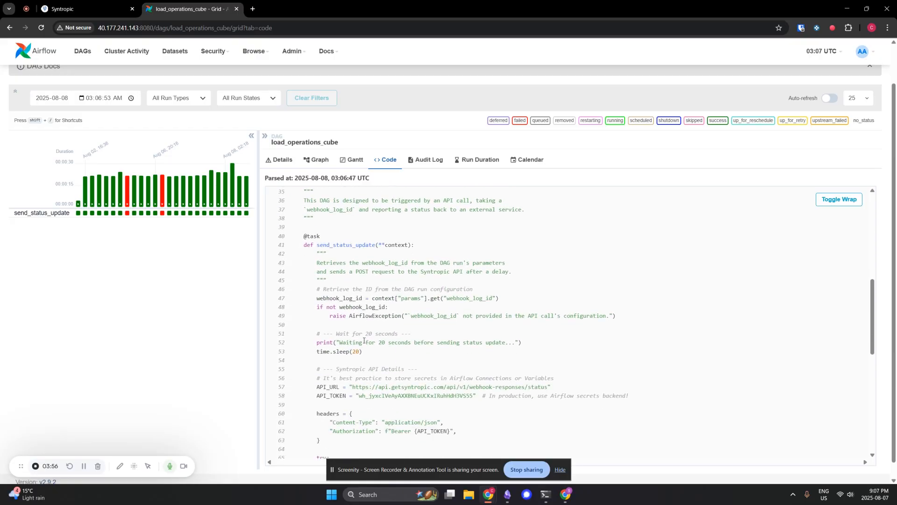
drag(350, 298, 558, 299)
drag(356, 307, 477, 310)
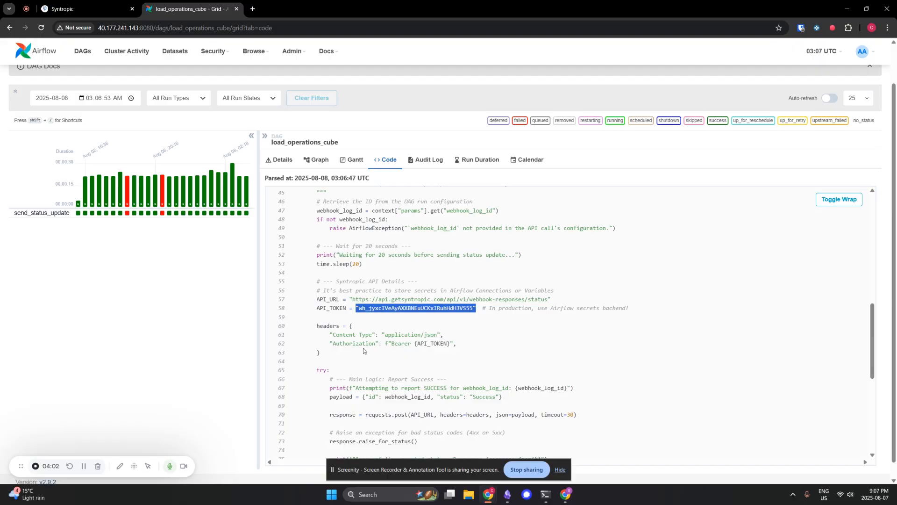
drag(364, 351, 316, 325)
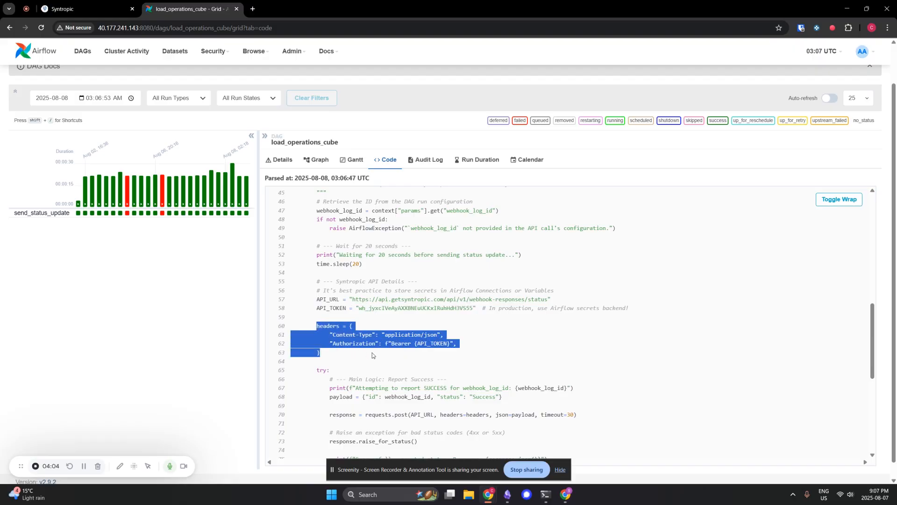
- Examine the success payload with its id and status fields, and the requests.post call that sends it
scroll(375, 355, down, 2)
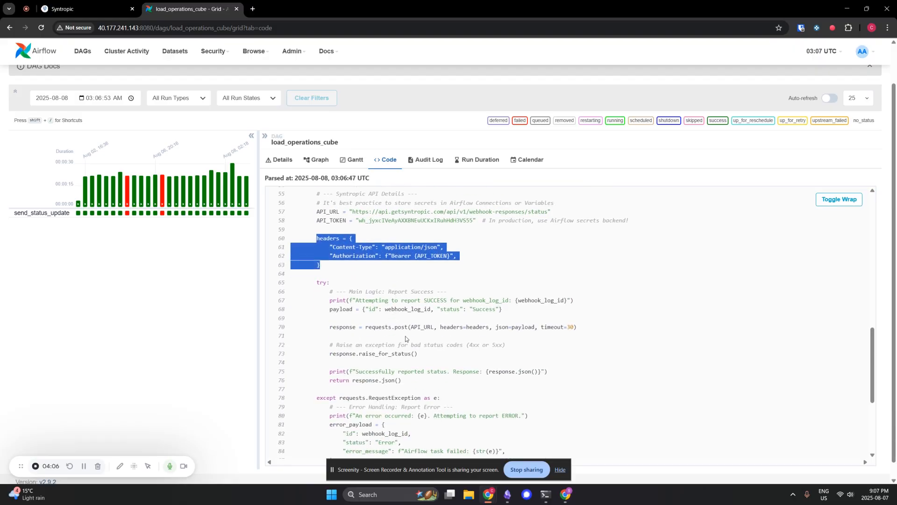
click(332, 310)
drag(366, 309, 464, 309)
click(473, 310)
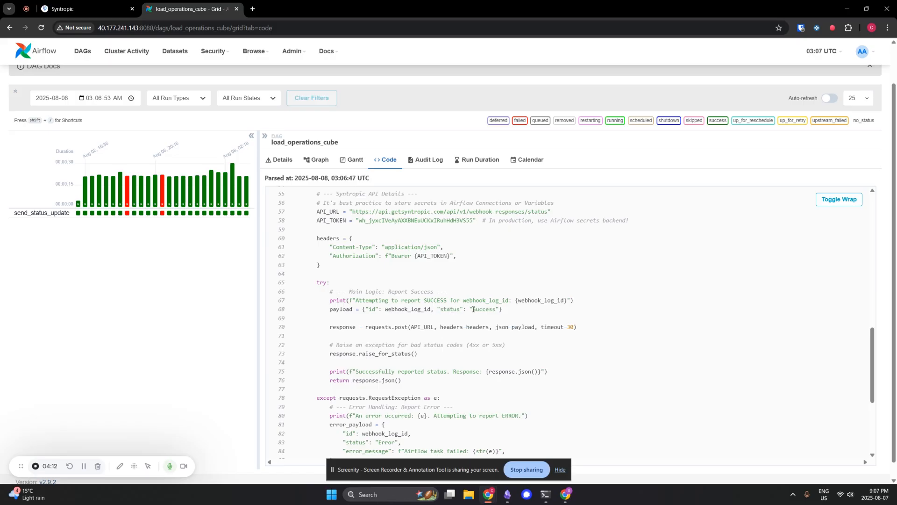
scroll(480, 310, down, 1)
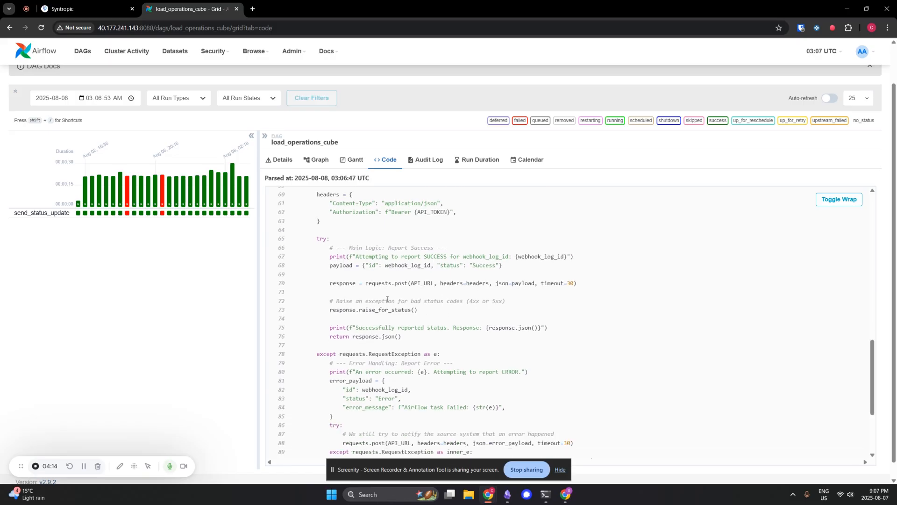
drag(327, 284, 580, 288)
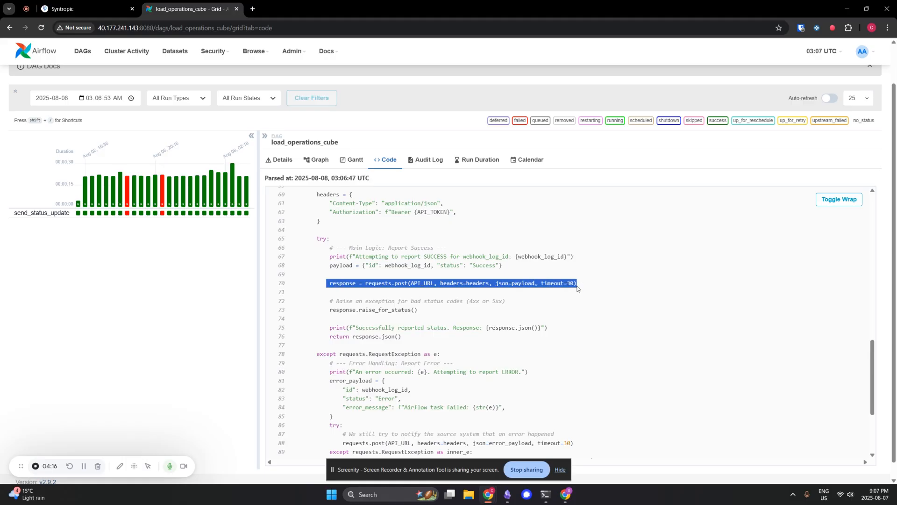
- Examine the status and error_message fields of error_payload in the exception handler, and return to the DAGs list
scroll(521, 307, down, 2)
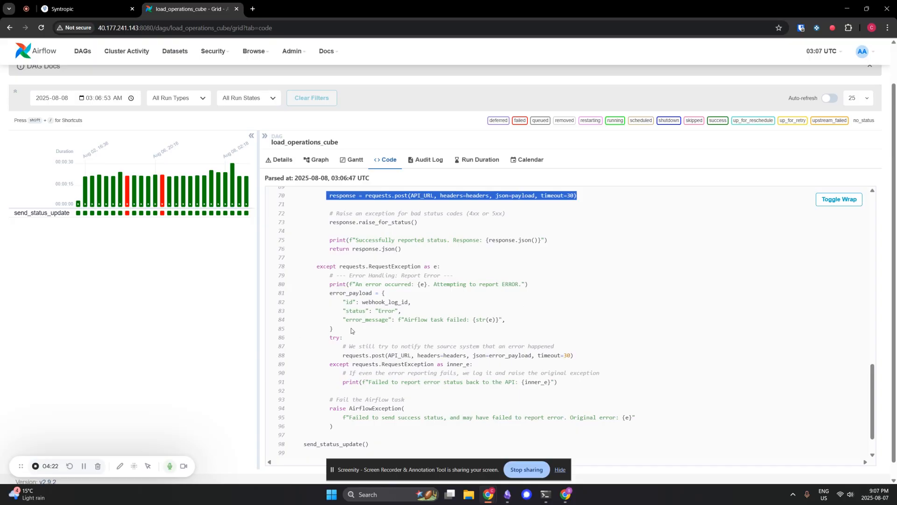
double_click(382, 311)
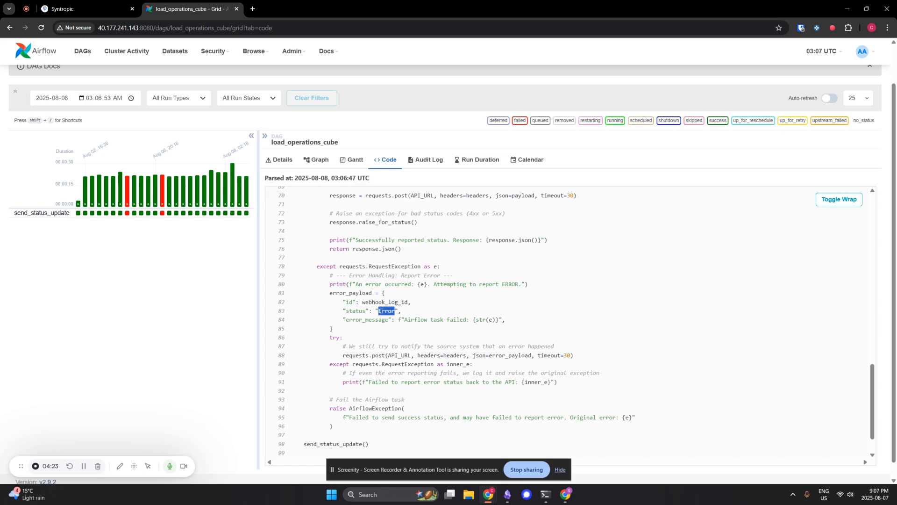
click(374, 319)
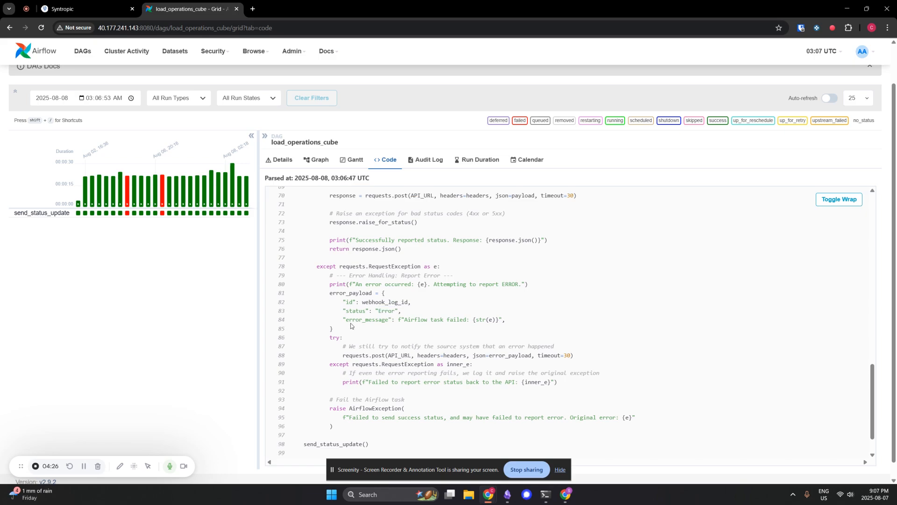
double_click(355, 319)
drag(506, 320, 392, 320)
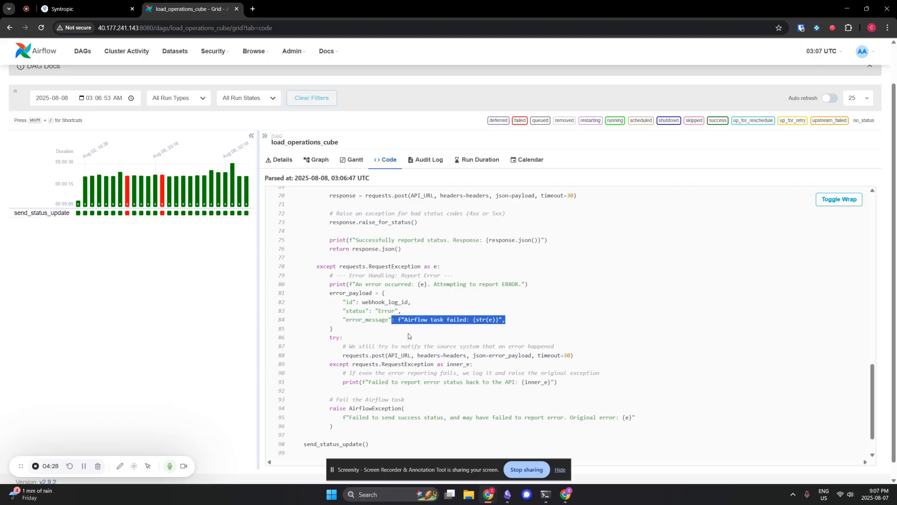
scroll(488, 345, down, 1)
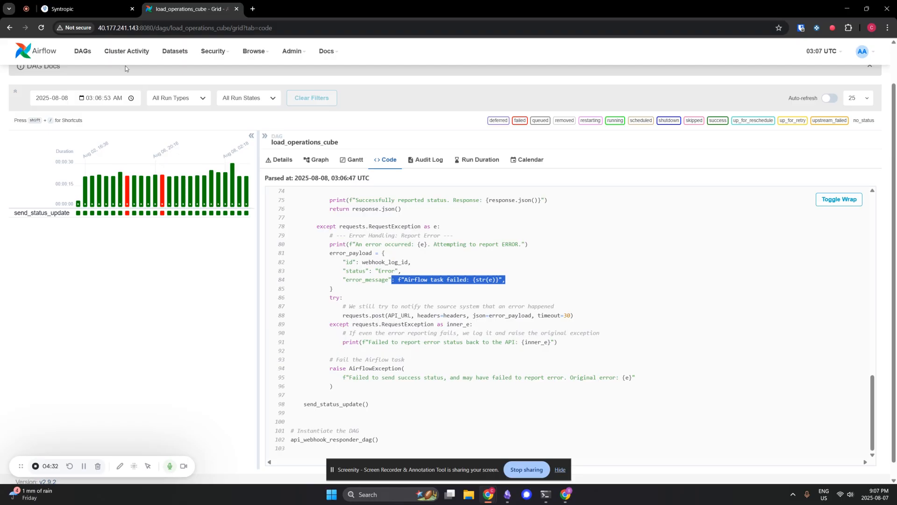
click(25, 50)
- Switch to Syntropic and set the quantity of shipment cbb0cca6 to 166 in the supply_chain_ops data
click(87, 9)
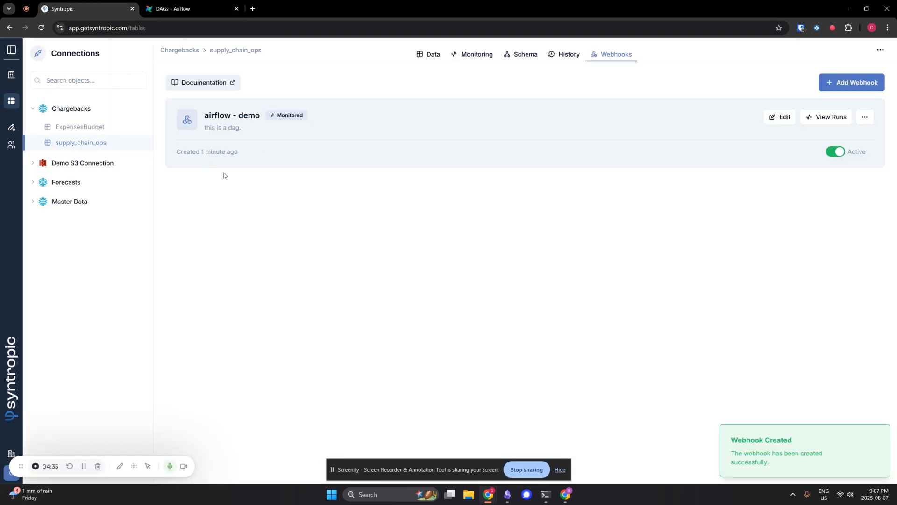
click(428, 55)
double_click(442, 191)
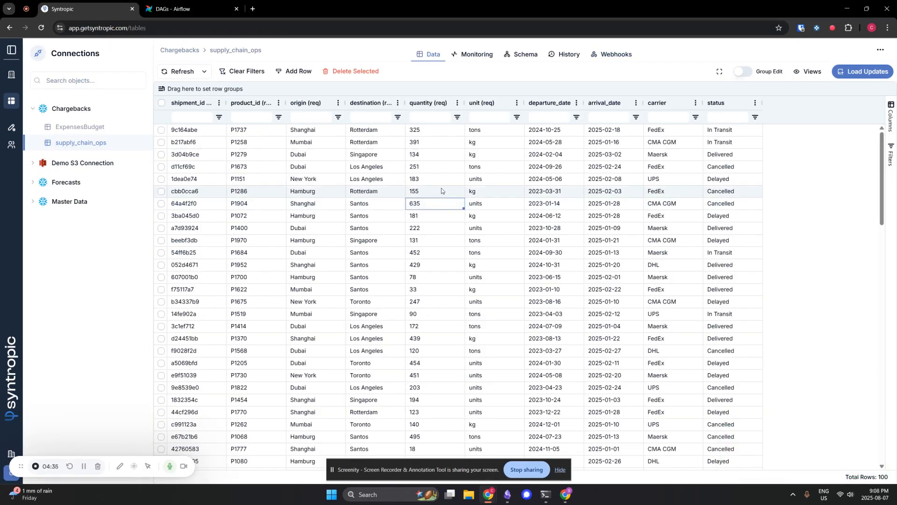
text(166)
key(Return)
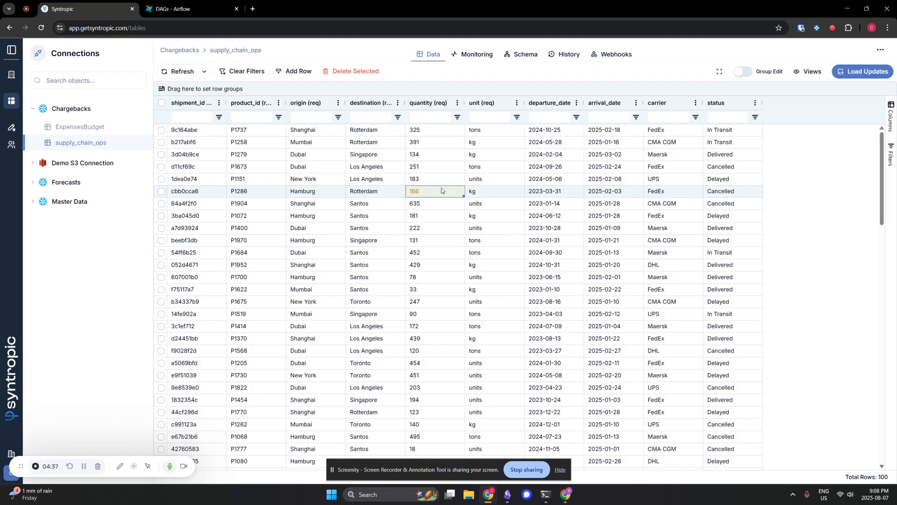
- Load the table update with the change message "my update" and apply the changes
click(862, 72)
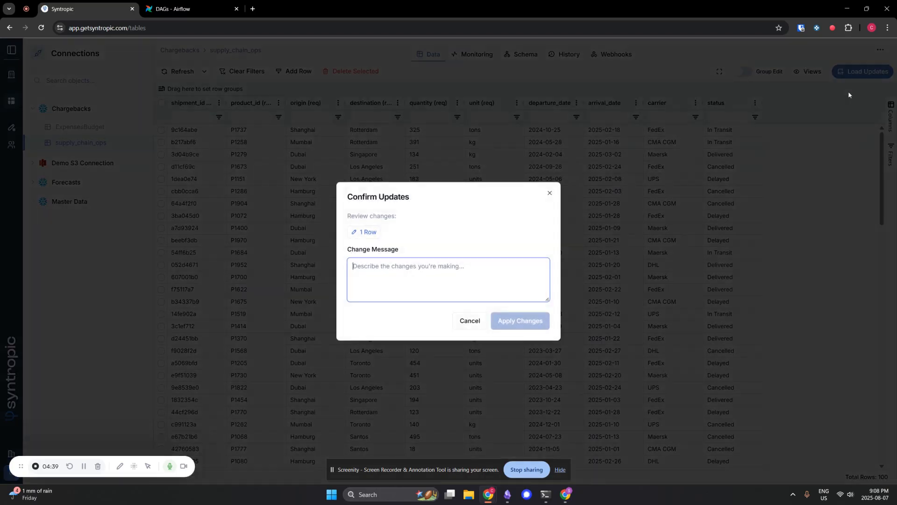
text(my update)
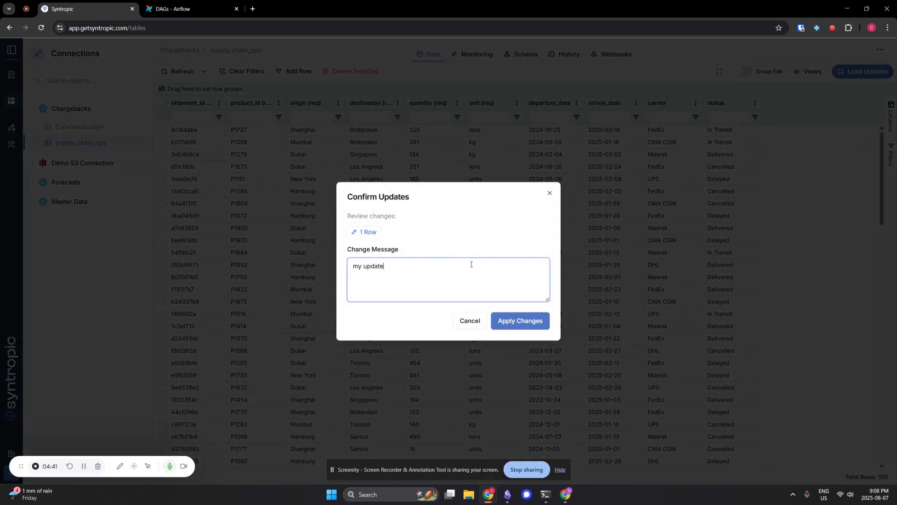
click(513, 323)
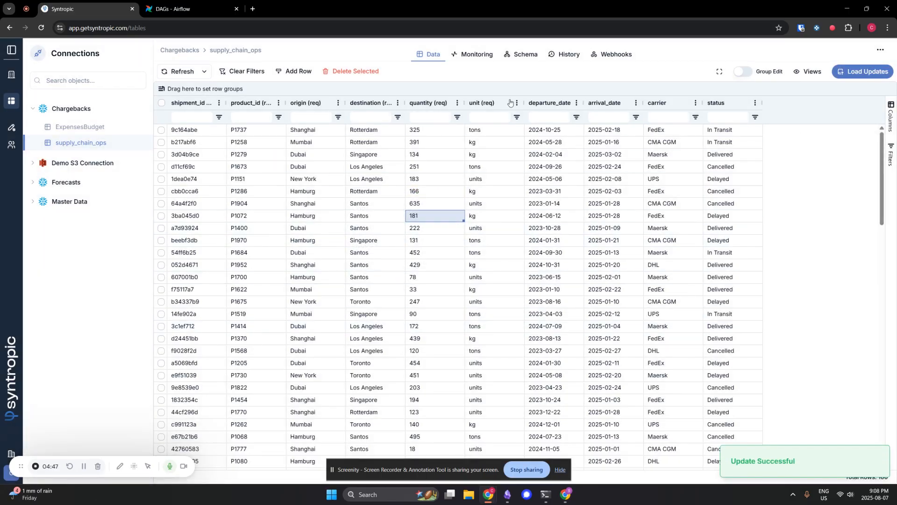
- Open the monitoring logs of supply_chain_ops, refresh them and examine the status of the airflow - demo run
click(477, 56)
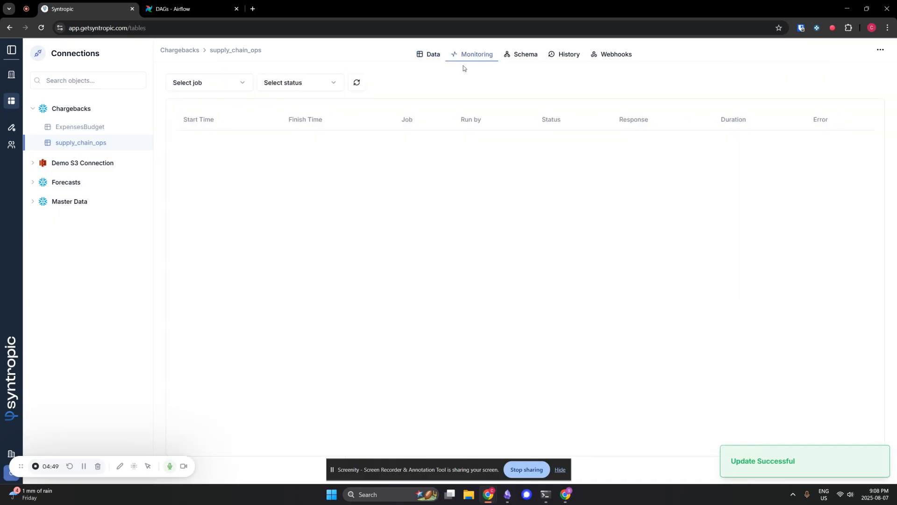
click(361, 83)
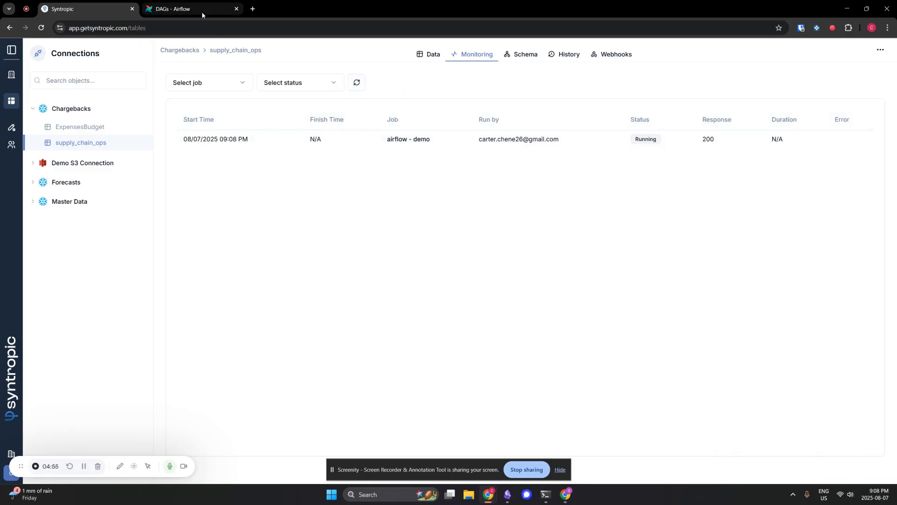
double_click(645, 139)
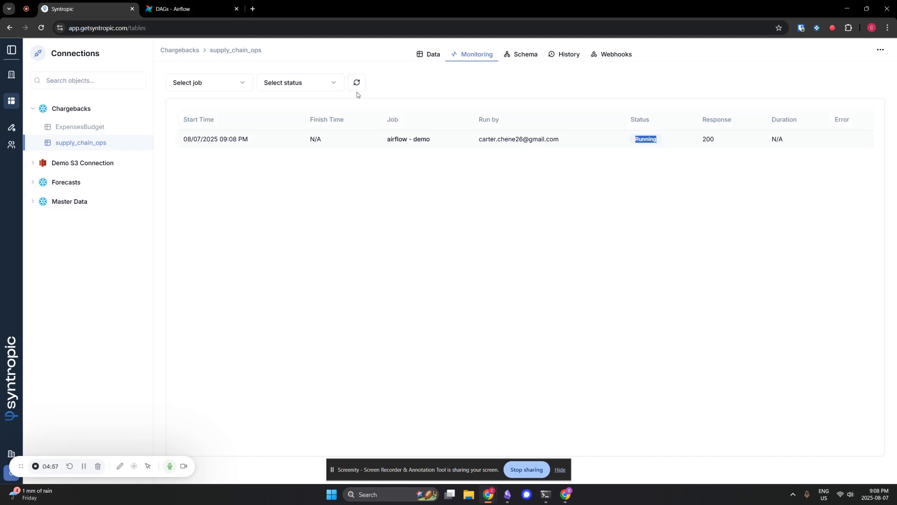
- Switch to Airflow, refresh the DAGs list to check the load_operations_cube runs, and return to Syntropic
click(202, 18)
click(868, 111)
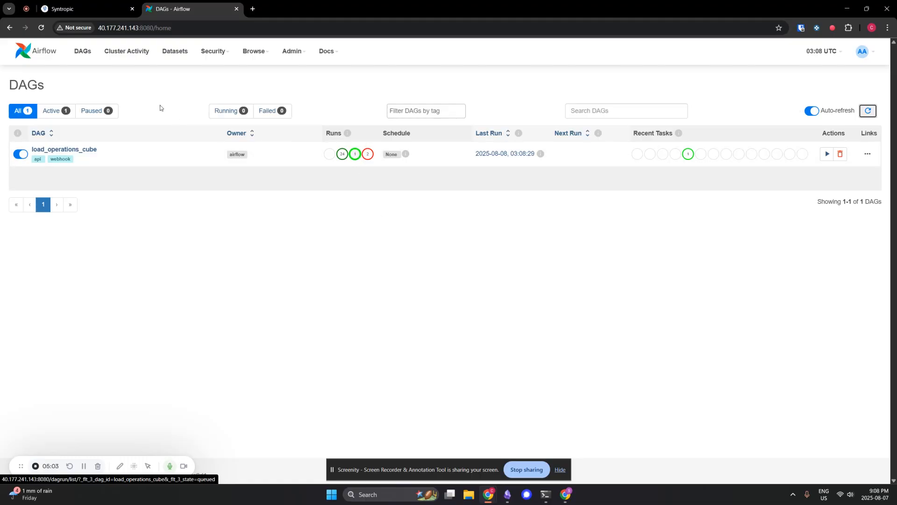
click(59, 7)
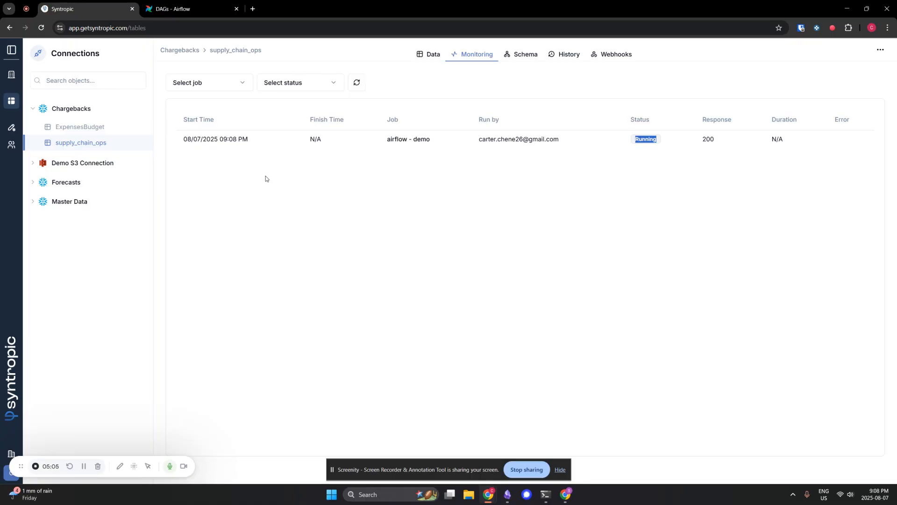
- Refresh the webhook logs and examine the airflow - demo run's status, finish time and duration
click(657, 180)
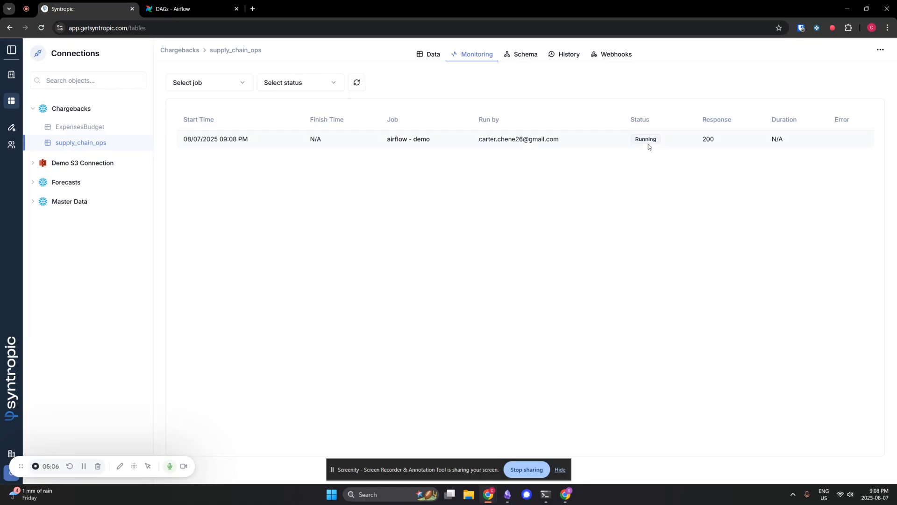
click(358, 83)
click(357, 83)
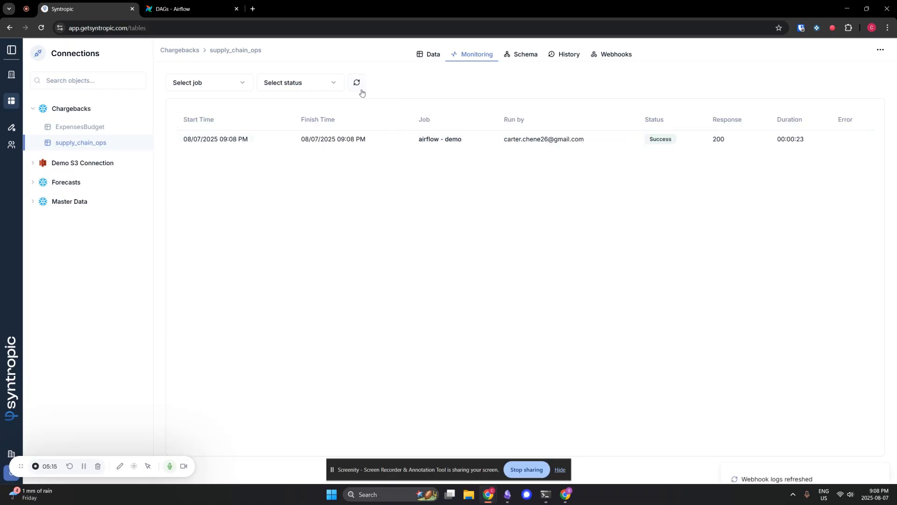
drag(675, 140, 650, 141)
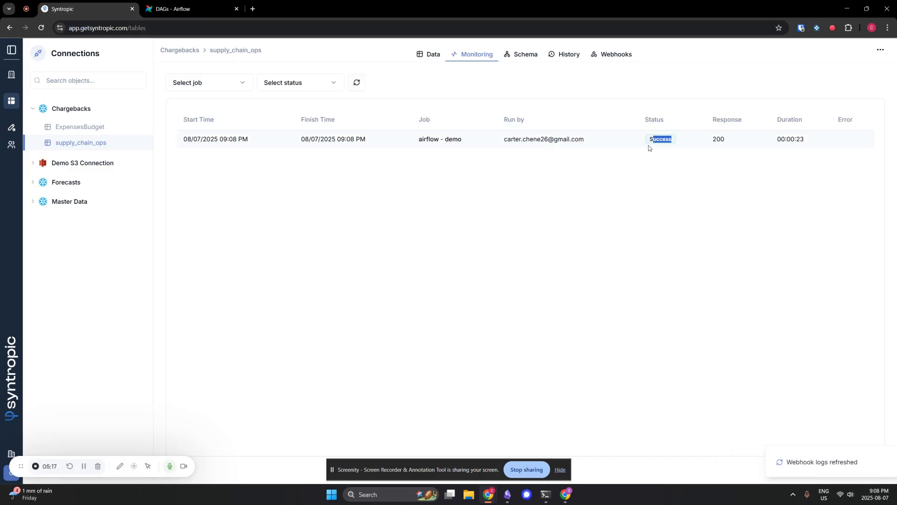
drag(368, 144, 283, 156)
click(284, 157)
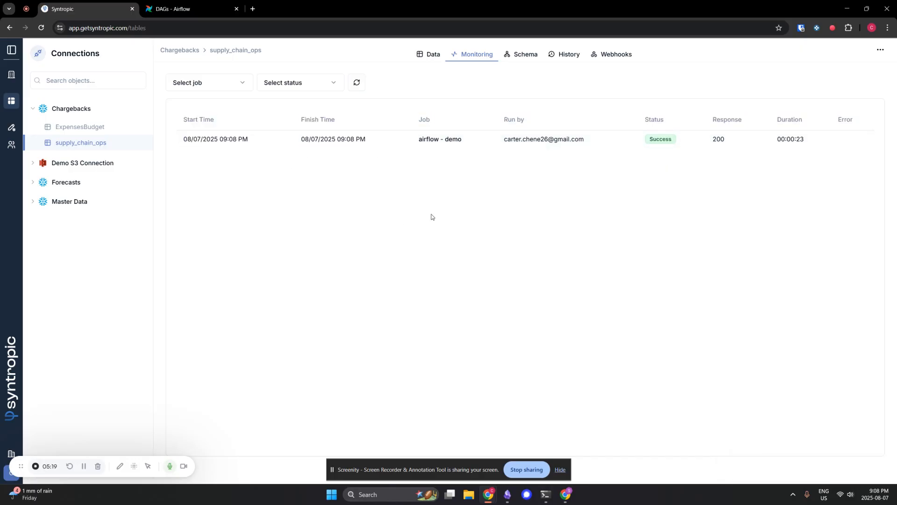
drag(813, 144, 777, 181)
click(777, 180)
- Open the webhooks of supply_chain_ops and examine the options for creating a new webhook or copying an existing one, without adding any
click(608, 55)
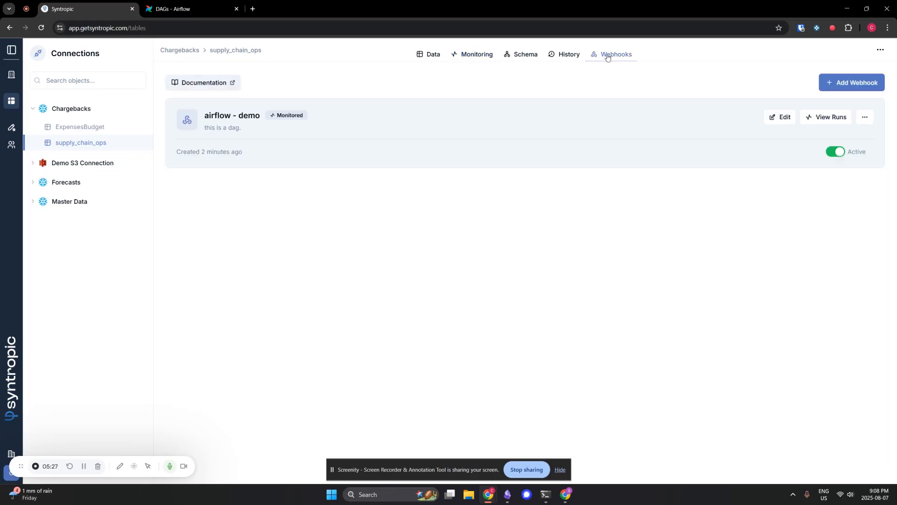
click(857, 89)
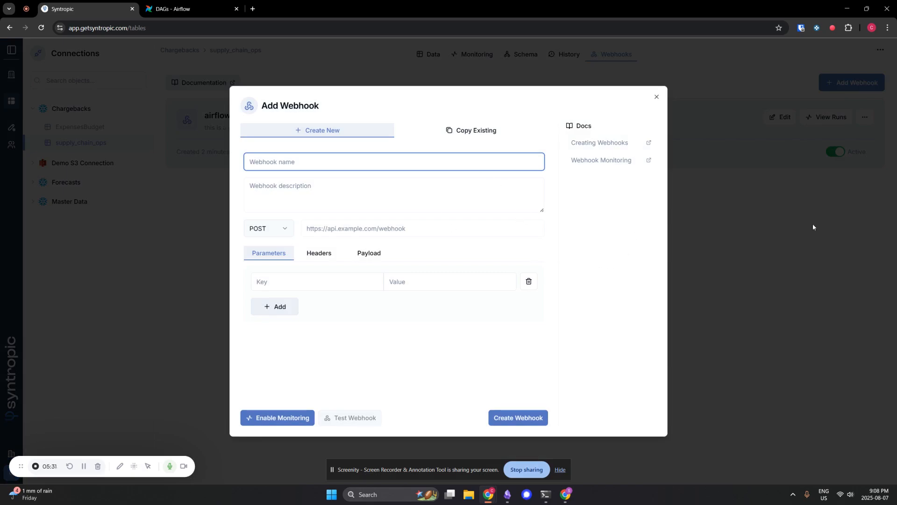
click(677, 113)
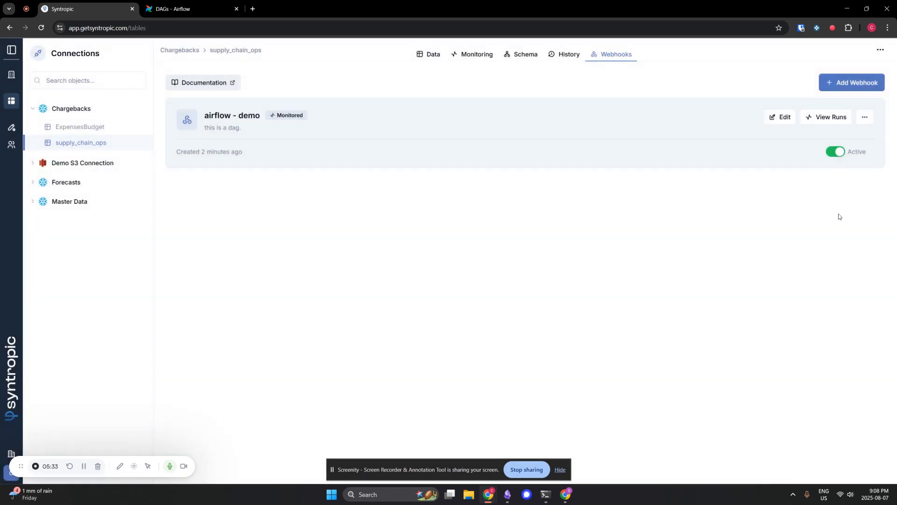
click(840, 89)
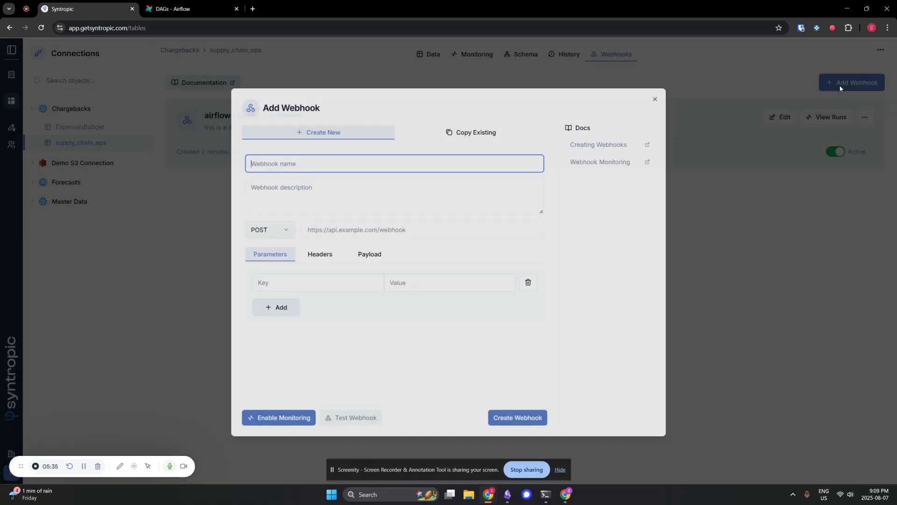
click(499, 135)
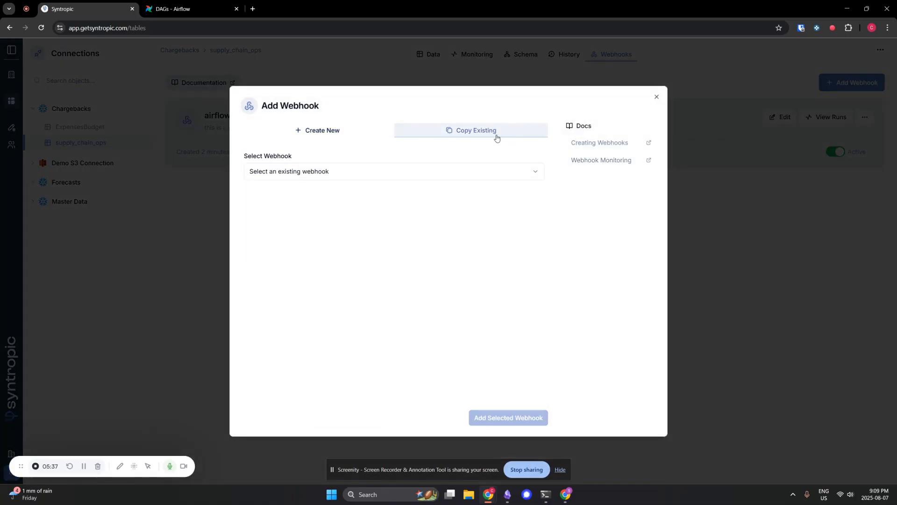
click(411, 169)
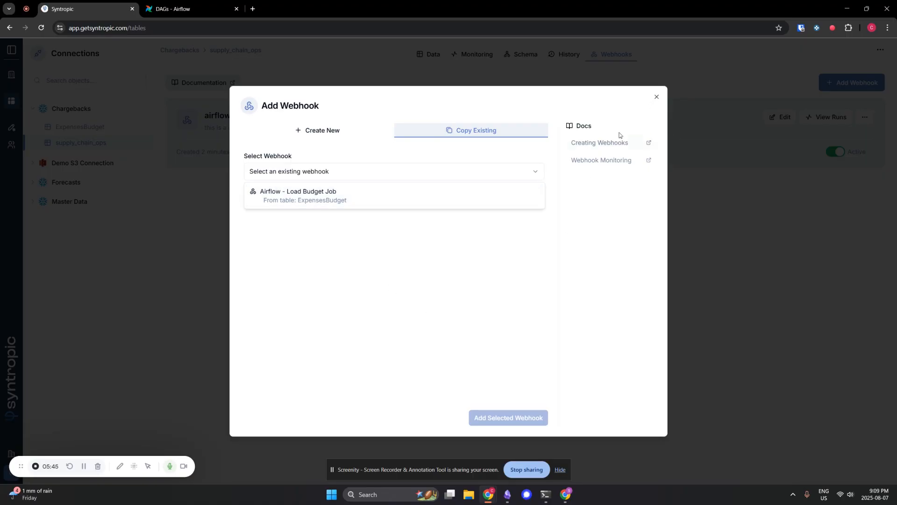
click(356, 133)
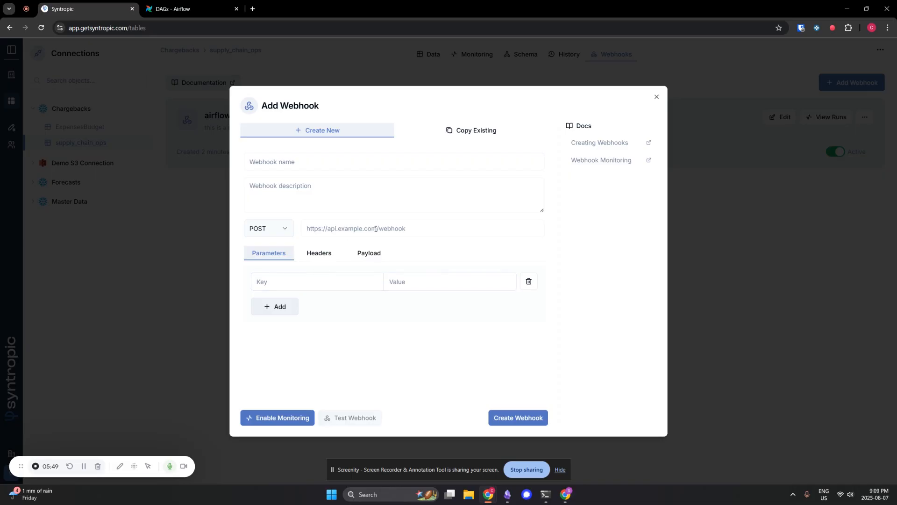
click(657, 98)
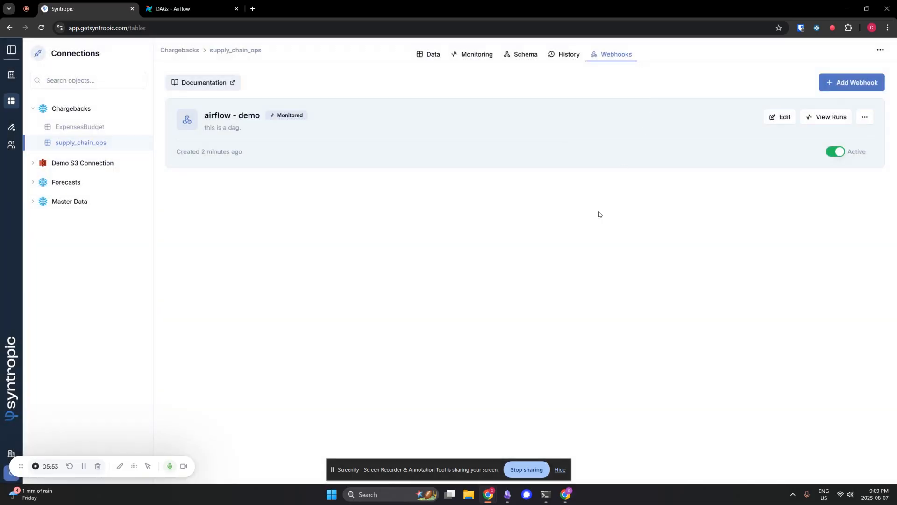
- Return to the data of supply_chain_ops and select the quantity cell of shipment 3ba045d0
click(432, 62)
click(416, 215)
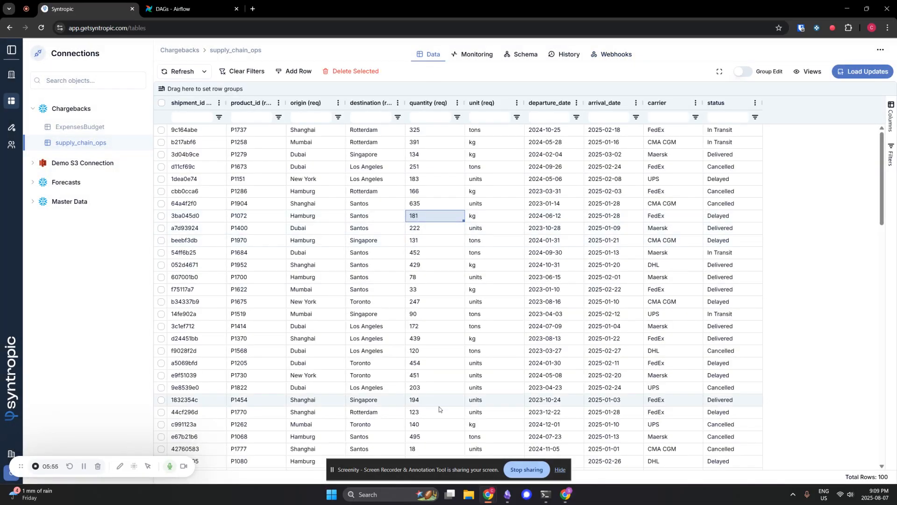